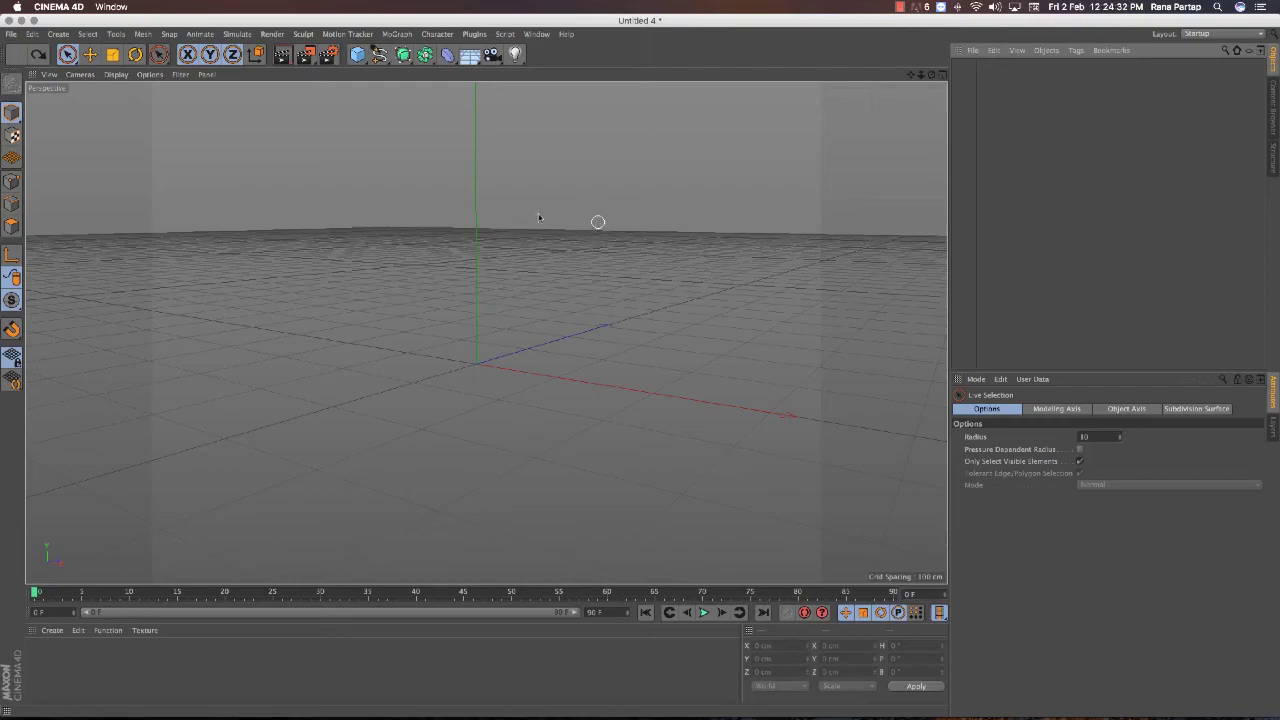
Create a Flower spline with 138 cm inner radius, 211 cm outer radius and 16 petals
drag(380, 54, 552, 241)
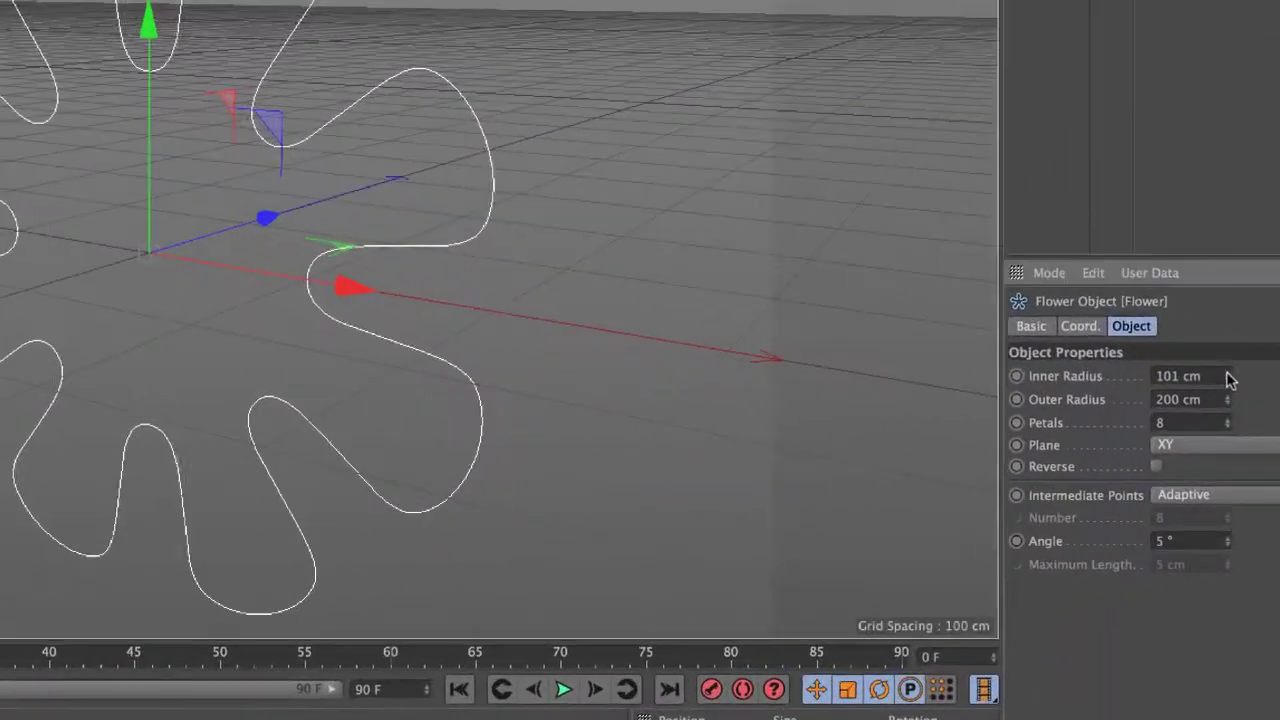
drag(1229, 374, 1230, 396)
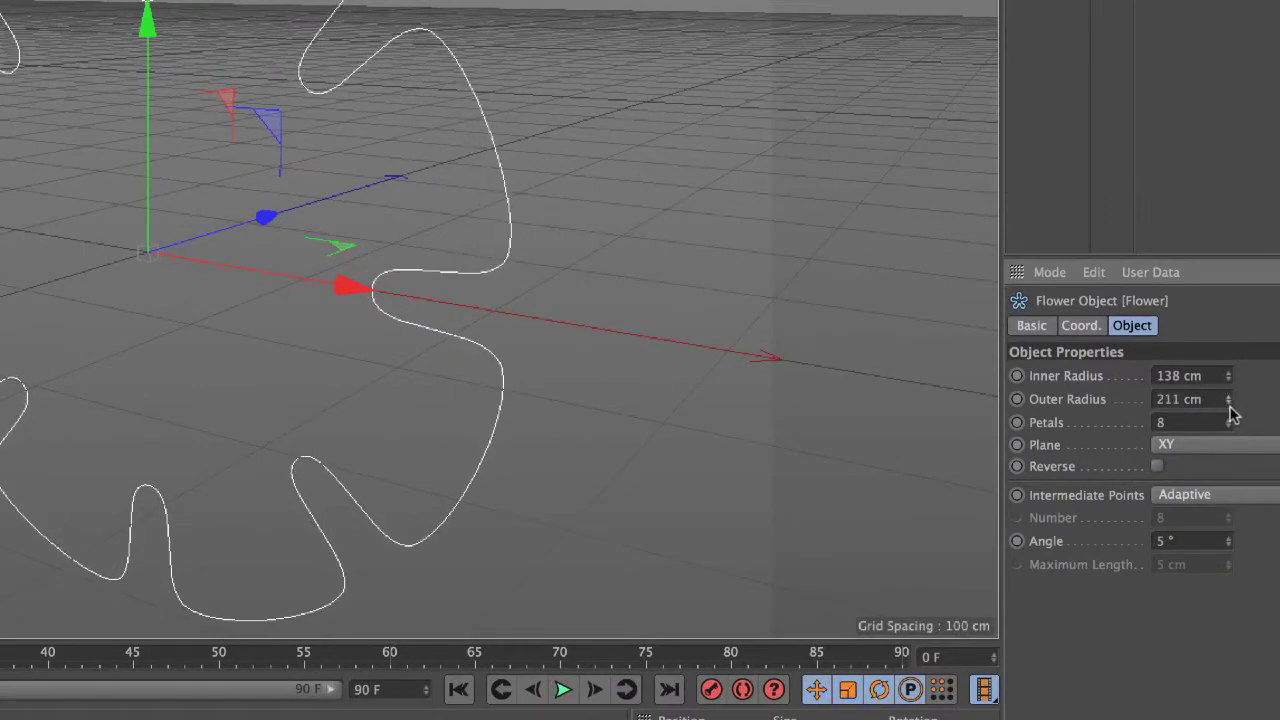
drag(1076, 461, 1076, 463)
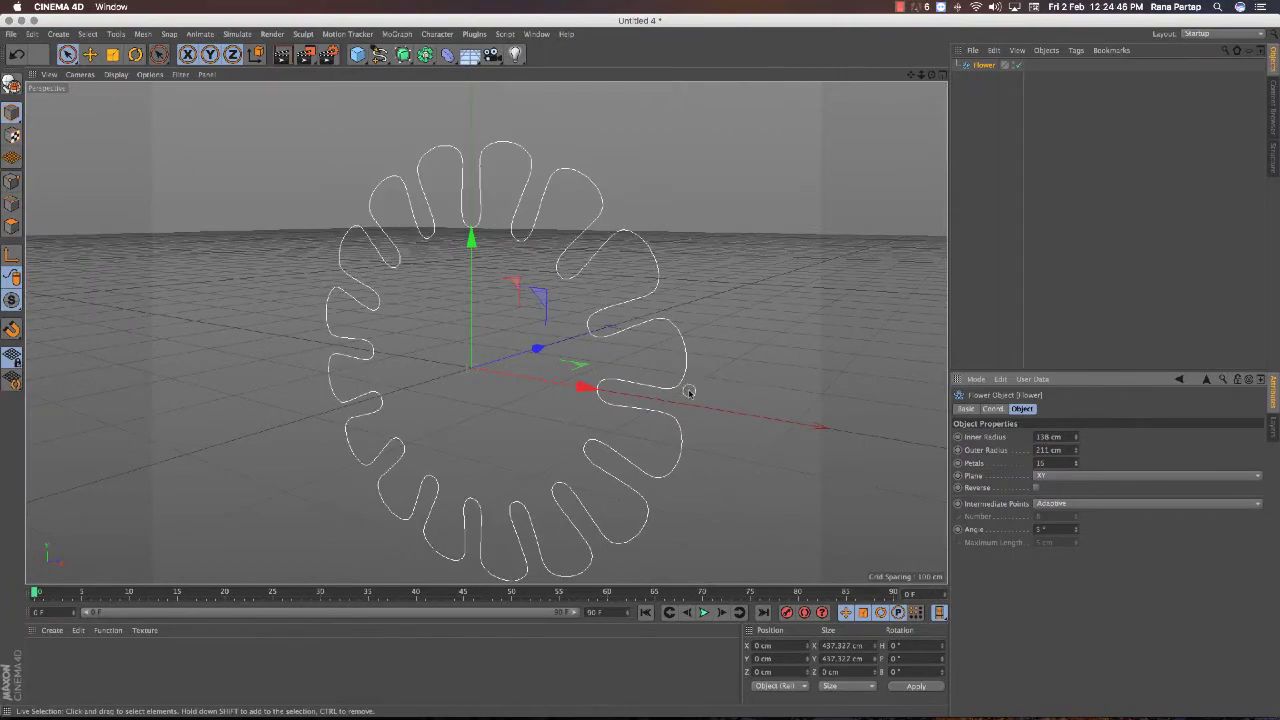
alt+drag(689, 392, 684, 356)
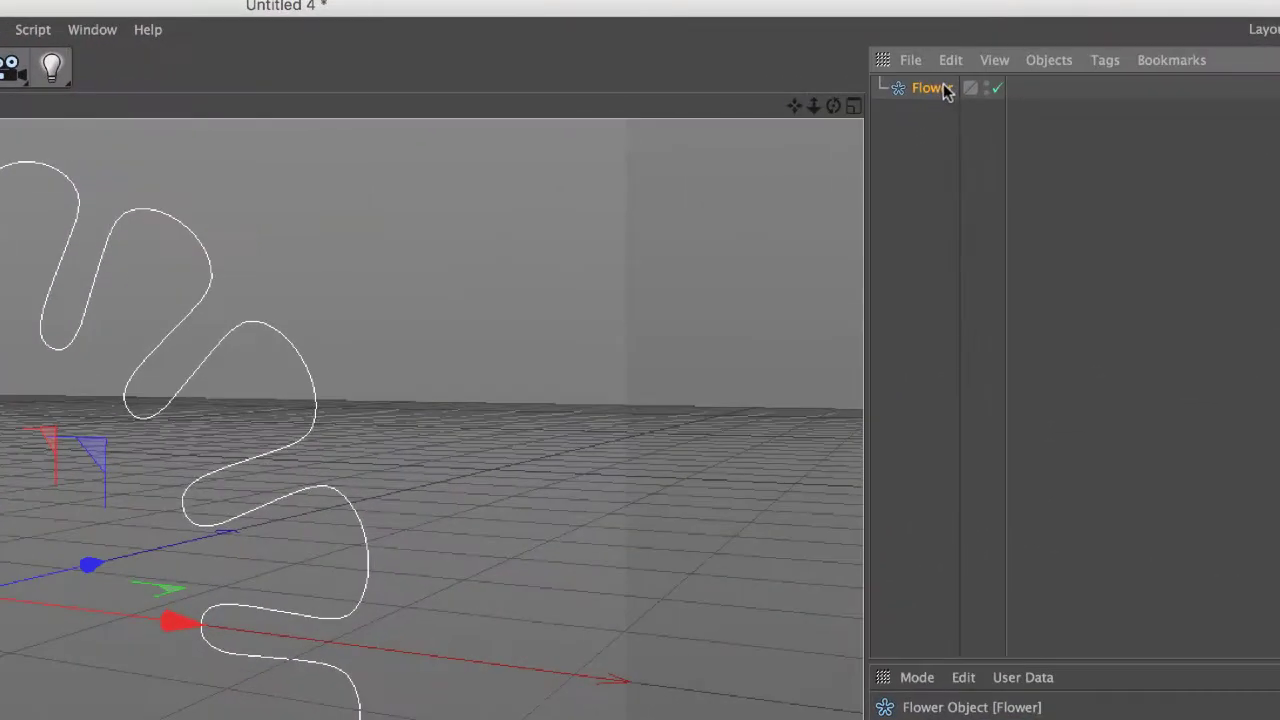
Duplicate the flower twice and scale the copies down to about half size
key(ctrl+c)
key(ctrl+v)
key(ctrl+v)
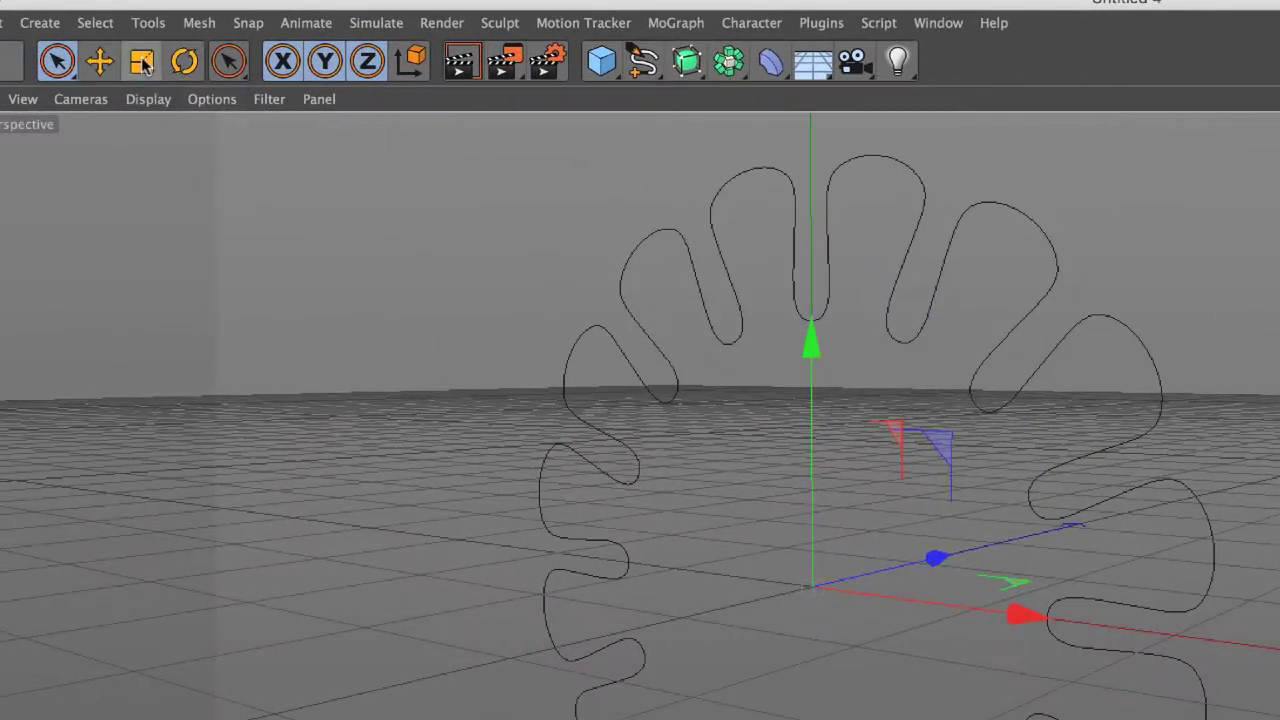
key(t)
drag(981, 387, 401, 375)
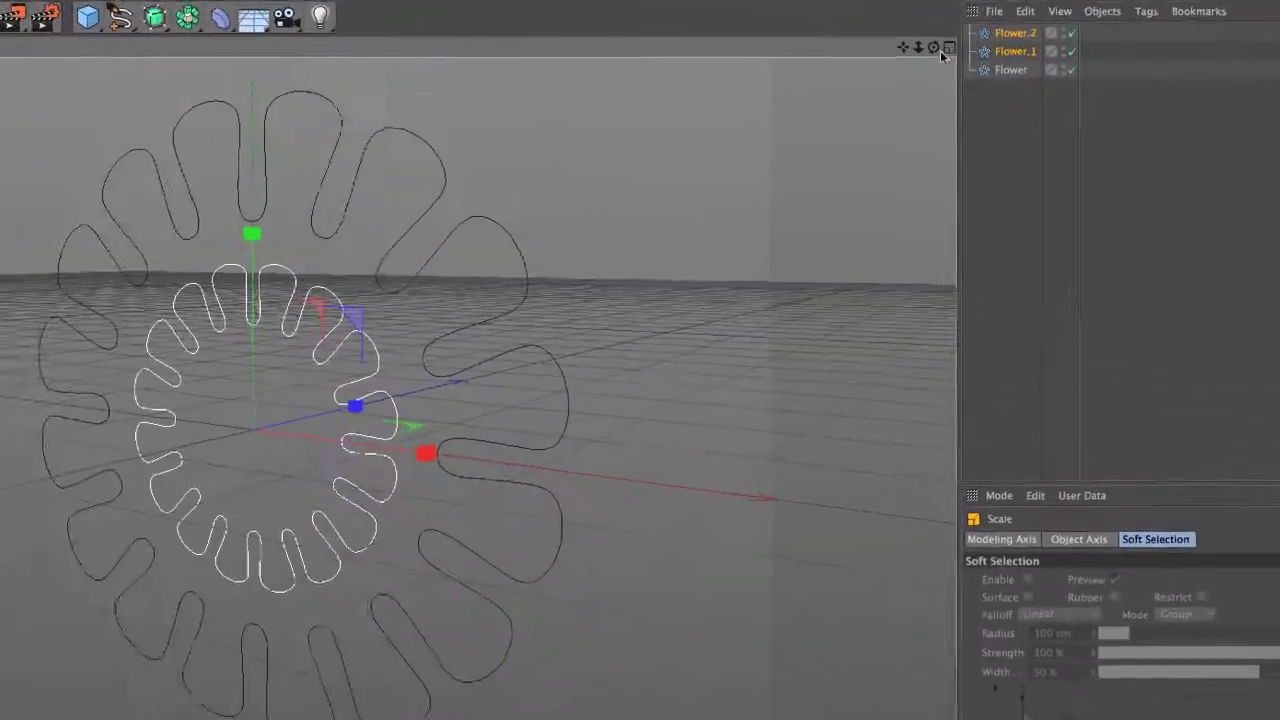
Shrink Flower.2 to about 38% size and disable it, leaving the two visible flowers selected
click(1003, 100)
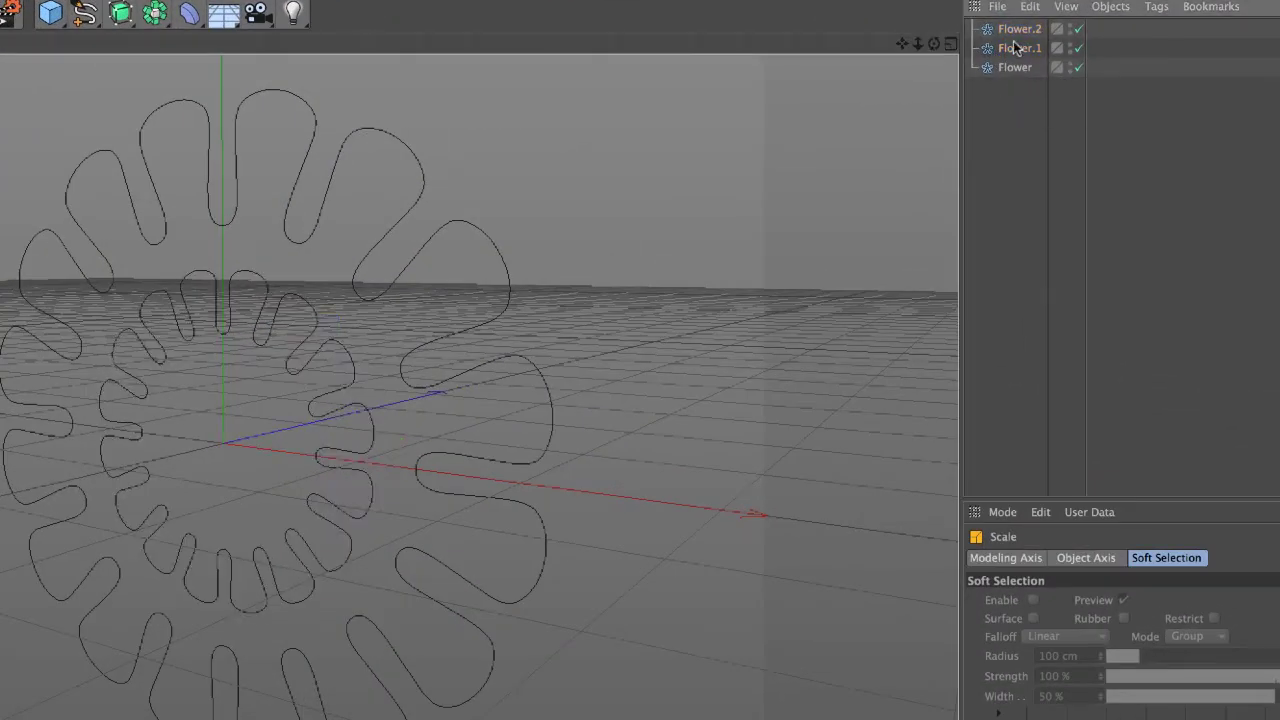
click(1017, 48)
click(1019, 31)
key(t)
drag(297, 363, 14, 694)
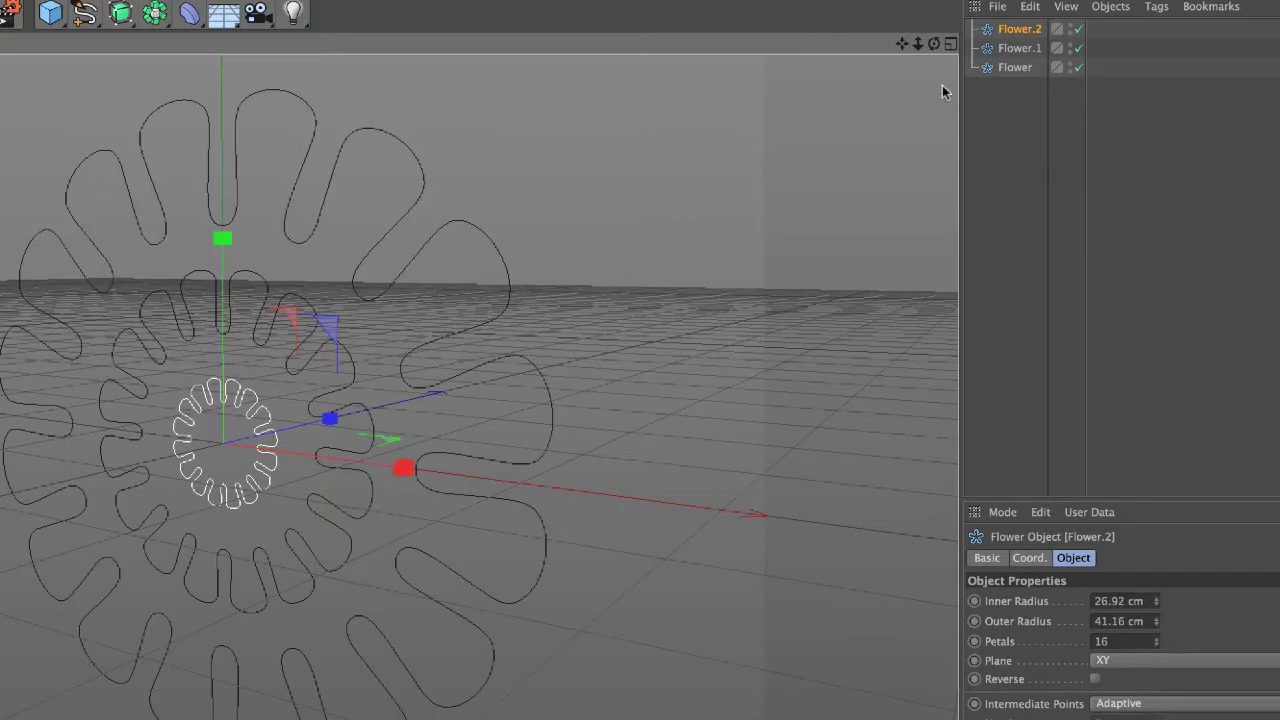
click(1075, 29)
click(1014, 100)
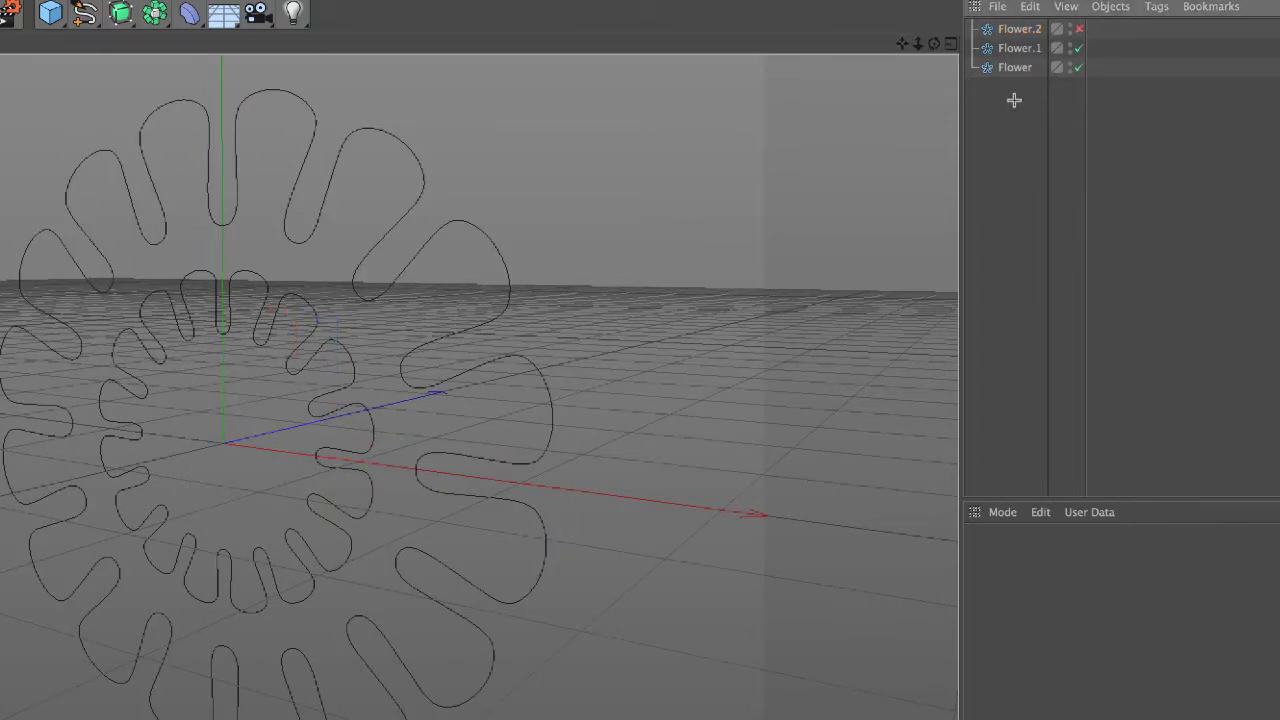
click(1030, 48)
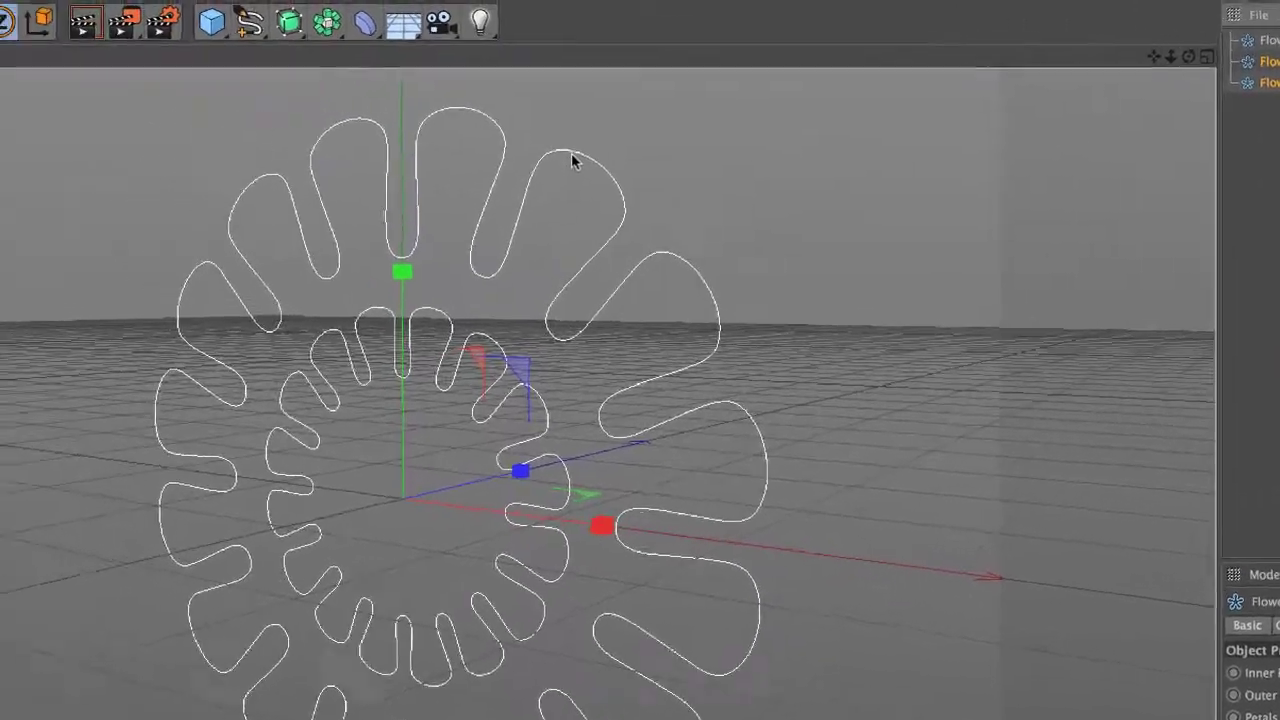
Add a Connect object and nest Flower and Flower.1 inside it
click(422, 28)
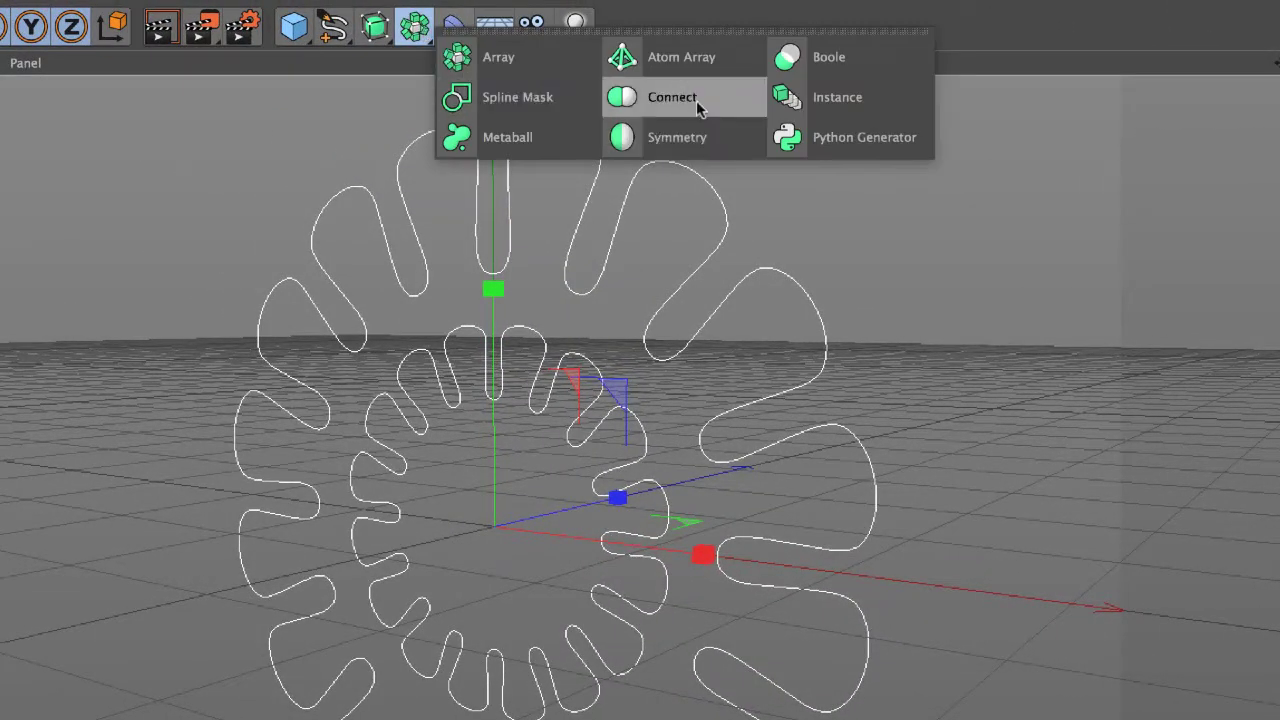
click(622, 106)
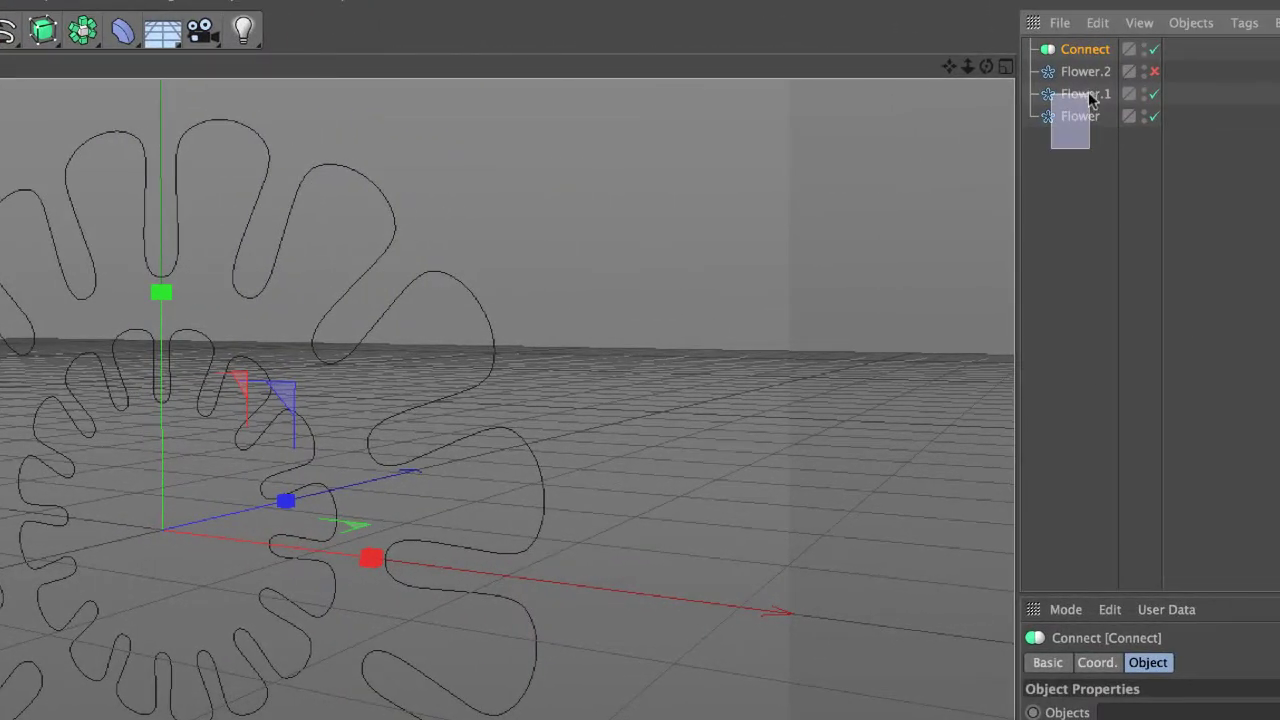
drag(1090, 97, 1085, 100)
drag(1090, 52, 1088, 52)
click(1085, 49)
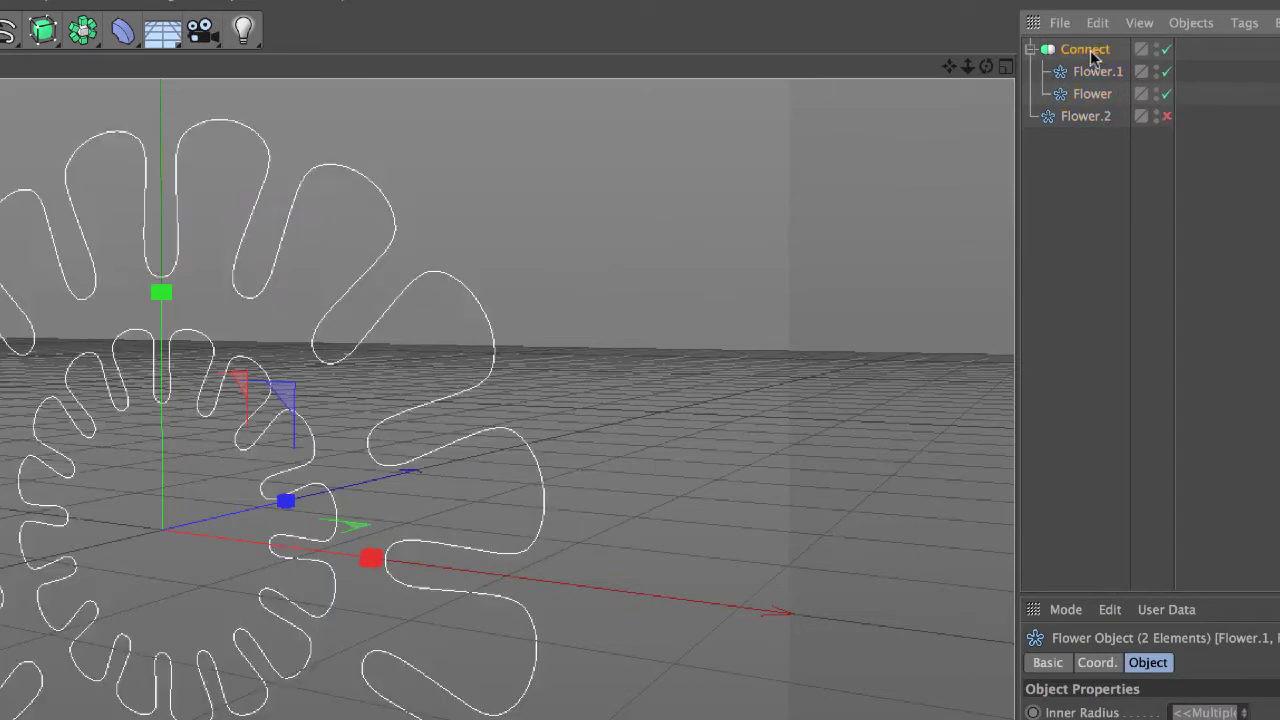
Toggle Flower.2's visibility and switch the selection between Flower.2 and the Connect
click(1166, 116)
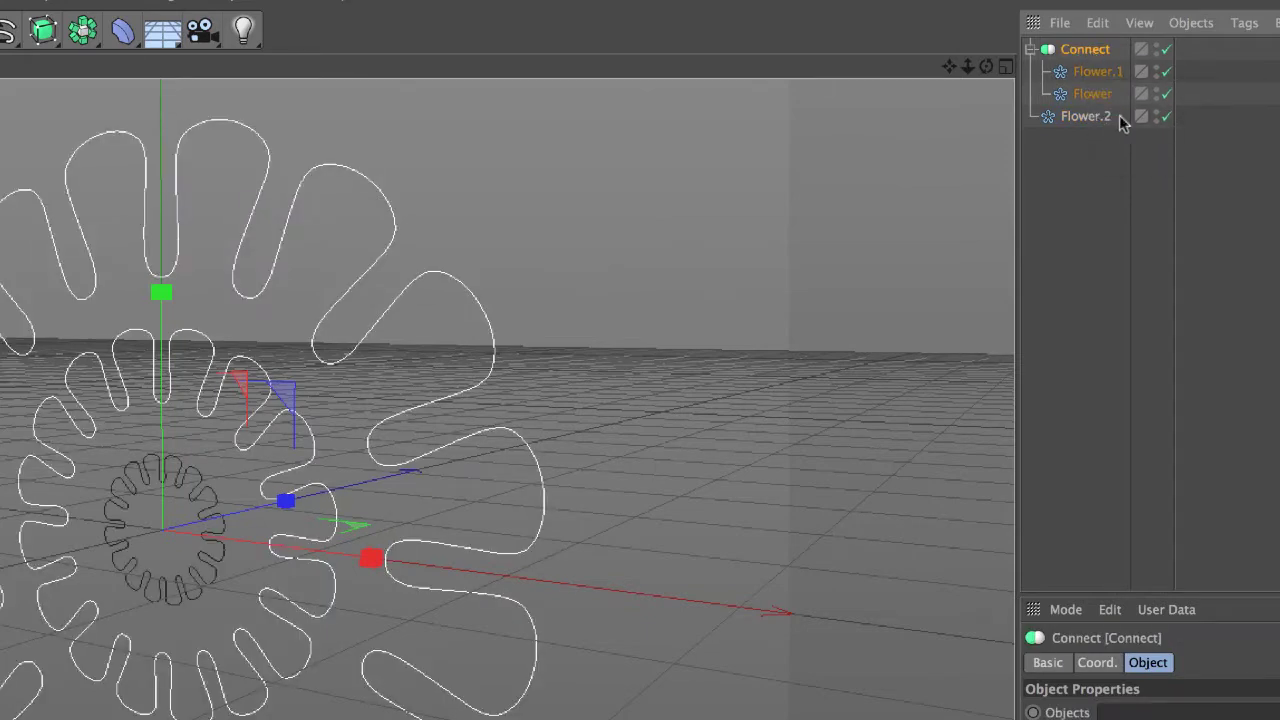
click(1096, 117)
click(1088, 52)
click(1092, 116)
click(1097, 55)
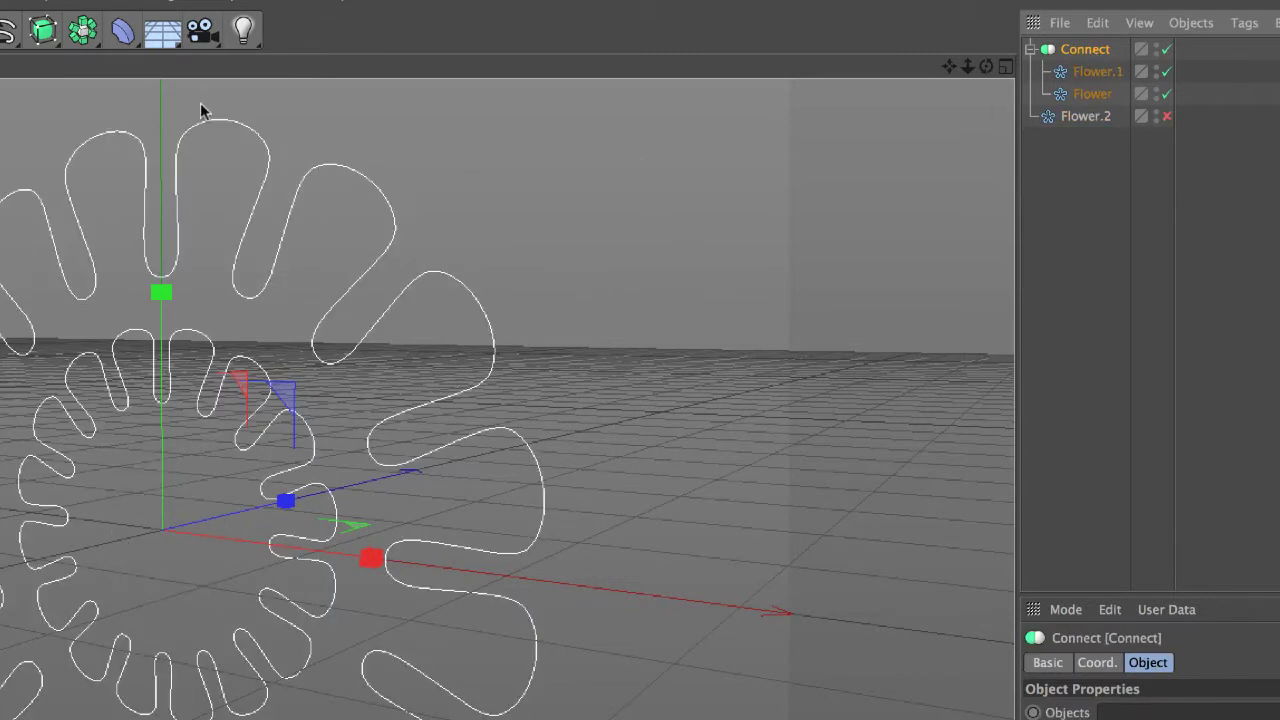
Add an Extrude and place the Connect under it, forming a solid ring with petal-shaped hole
drag(43, 30, 423, 58)
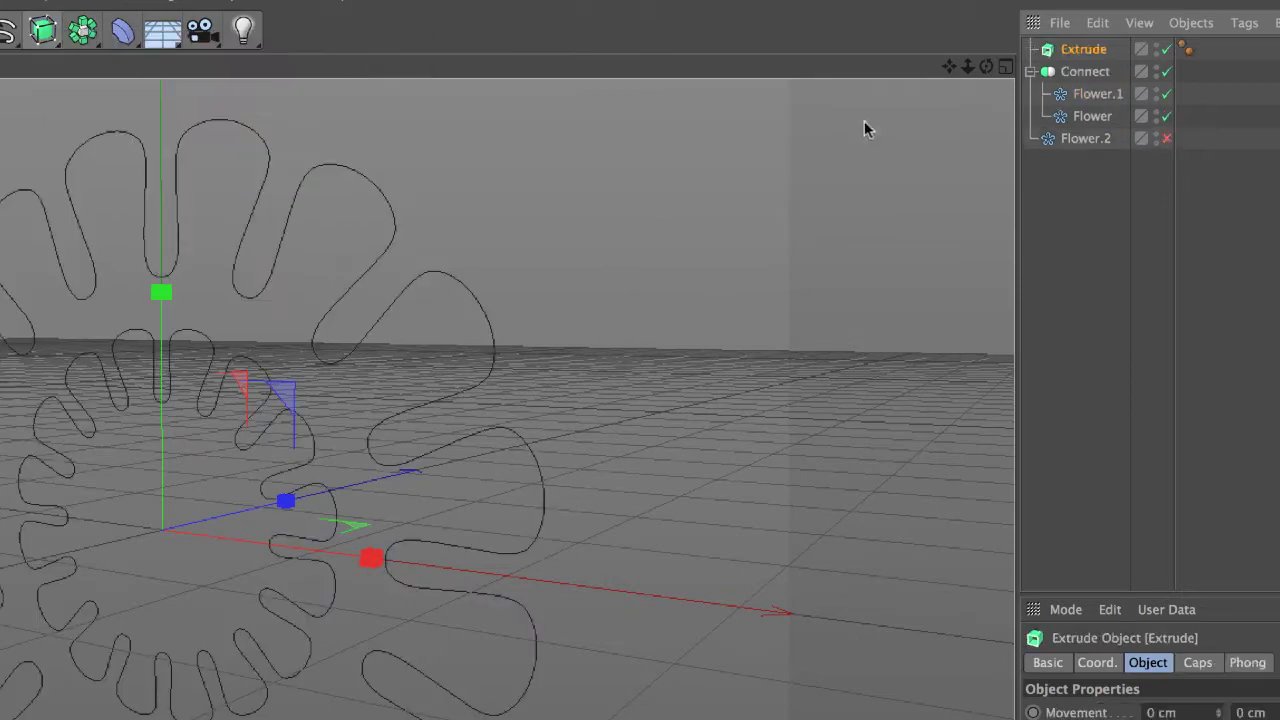
drag(1097, 60, 1090, 52)
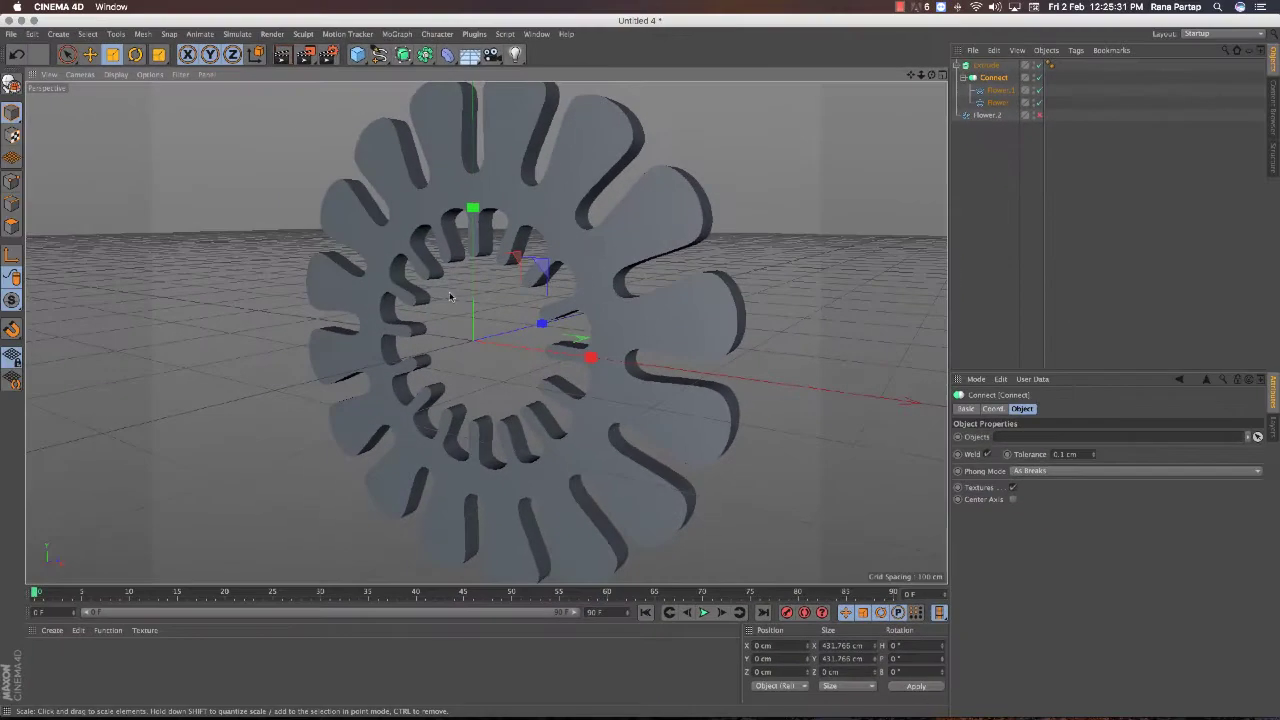
mouse_move(450, 296)
alt+mouse_down()
mouse_move(447, 318)
mouse_move(625, 289)
mouse_move(534, 316)
mouse_move(537, 223)
mouse_move(631, 263)
alt+mouse_up()
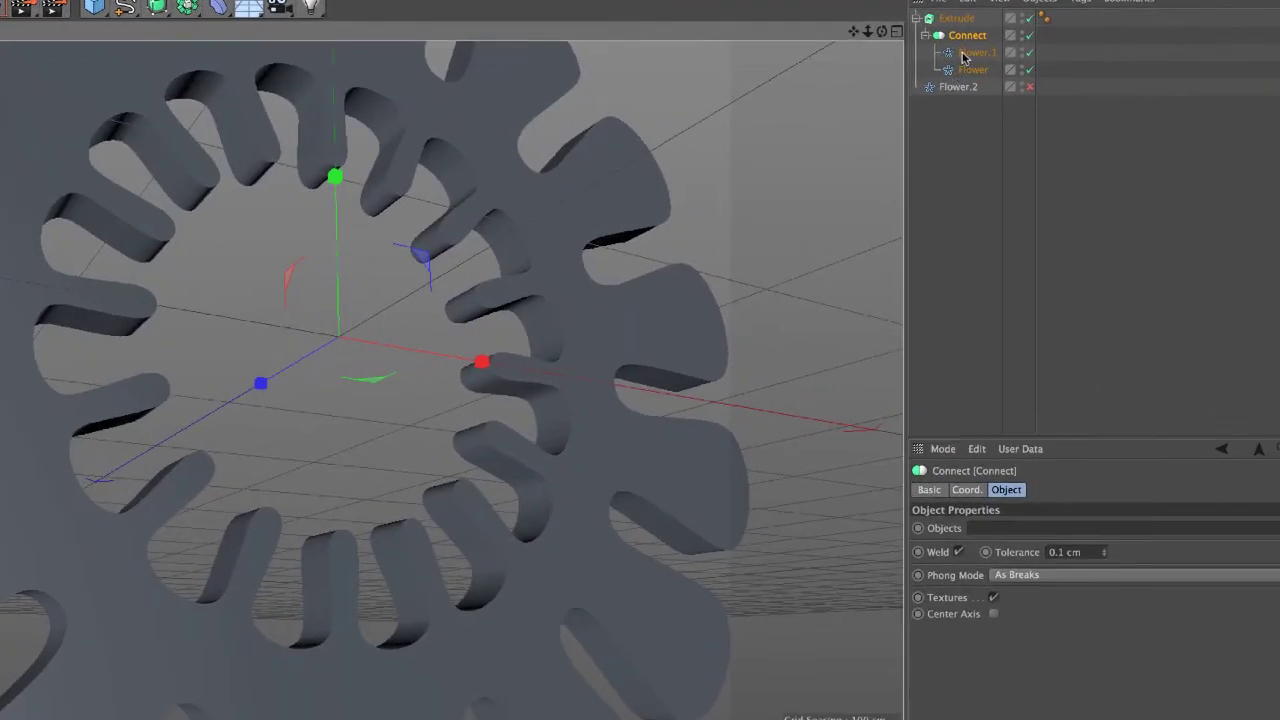
Set Flower.1 to 14 petals with 82.656 cm inner and 100.032 cm outer radius
click(962, 54)
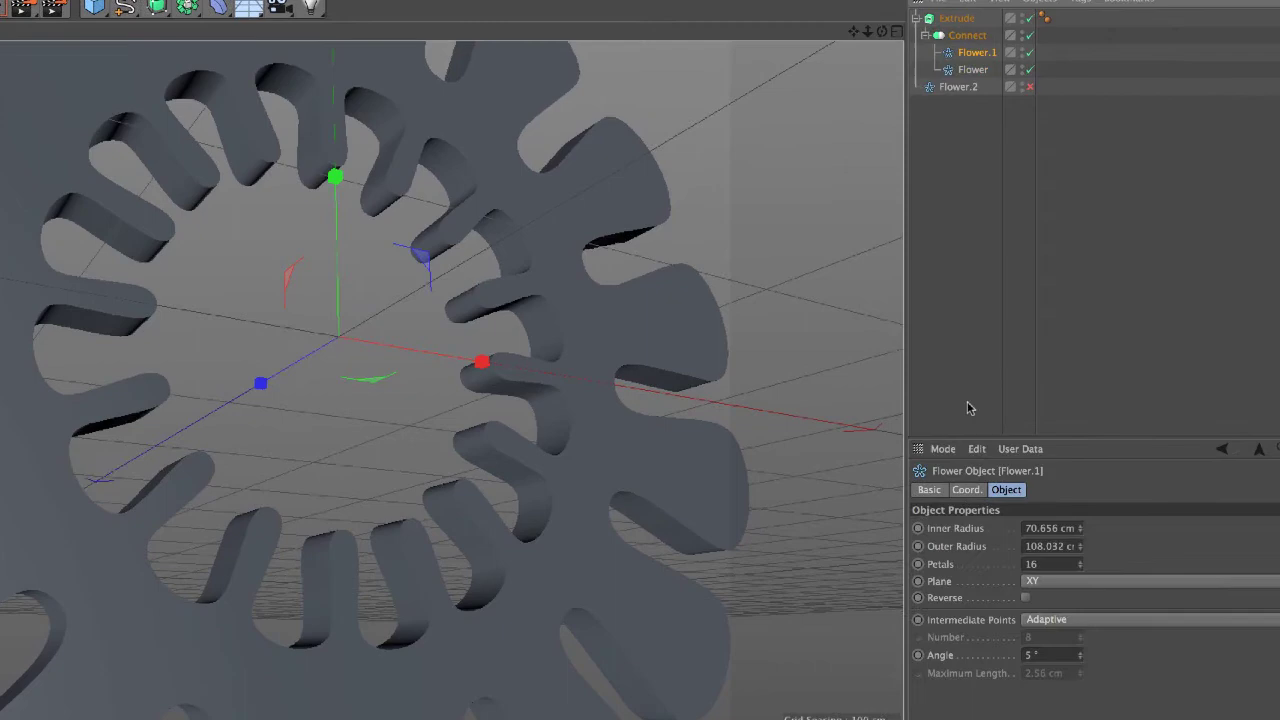
click(1080, 532)
drag(1080, 530, 1080, 505)
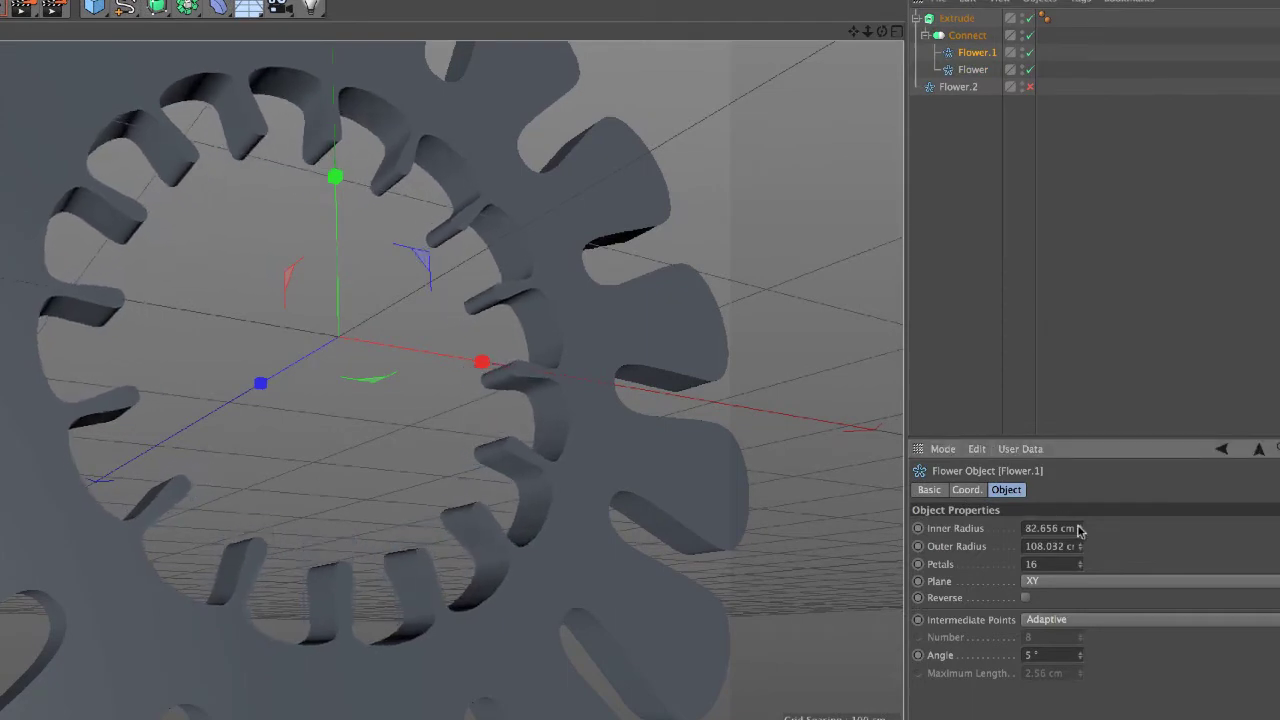
alt+drag(558, 504, 745, 550)
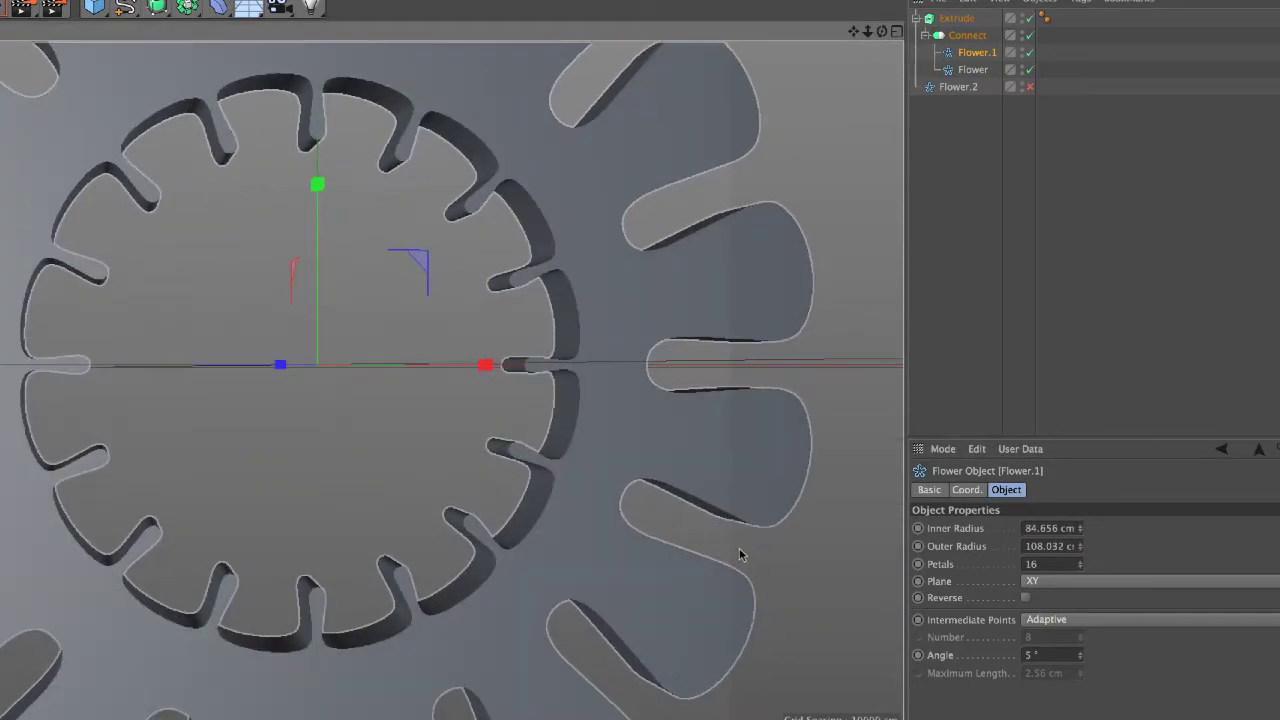
mouse_move(1080, 546)
mouse_down()
mouse_move(1081, 528)
mouse_move(1082, 563)
mouse_up()
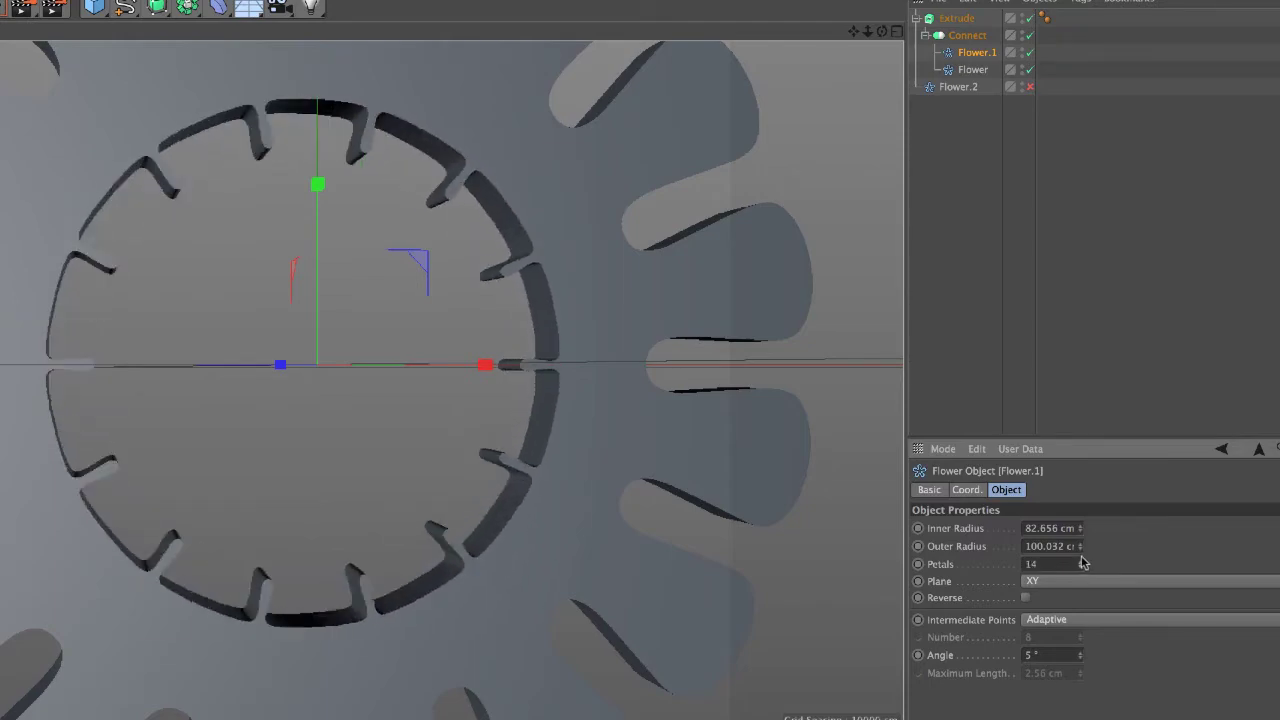
scroll(311, 389, down, 2)
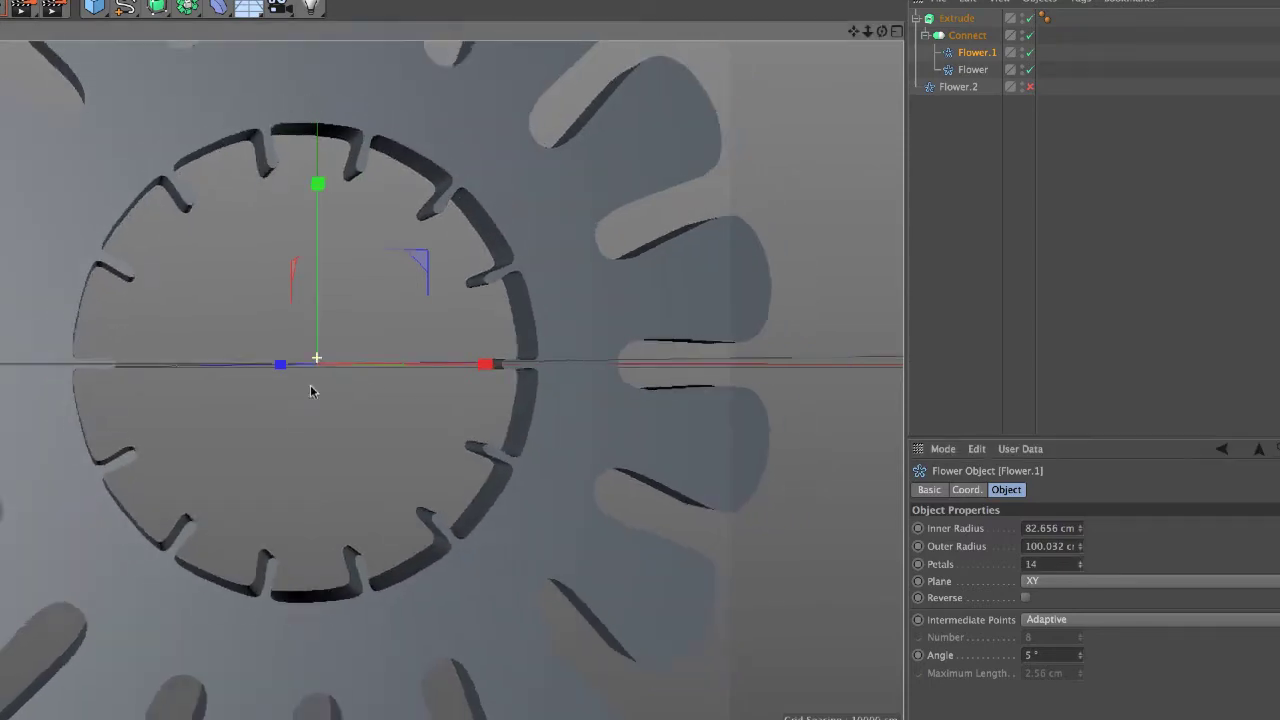
scroll(487, 298, down, 2)
middle_drag(487, 298, 668, 168)
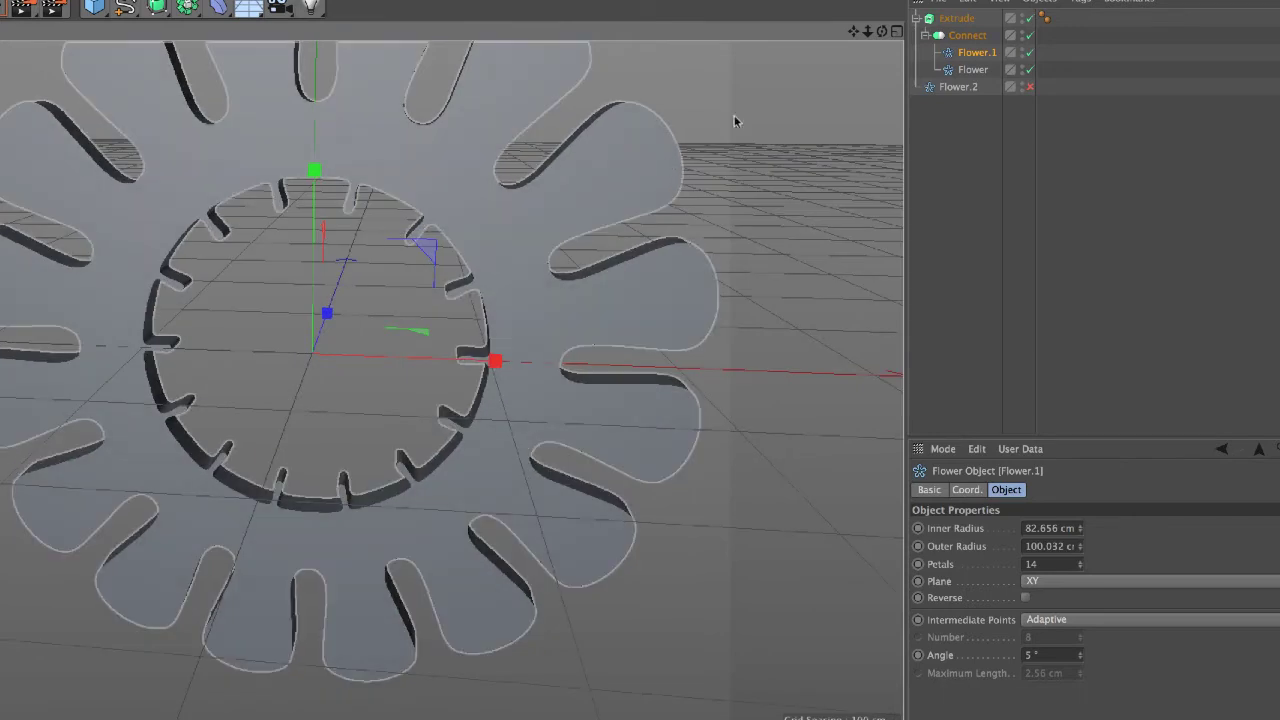
click(972, 70)
Adjust the outer Flower to 16 petals with 126 cm inner and 165 cm outer radius
drag(1080, 573, 1080, 569)
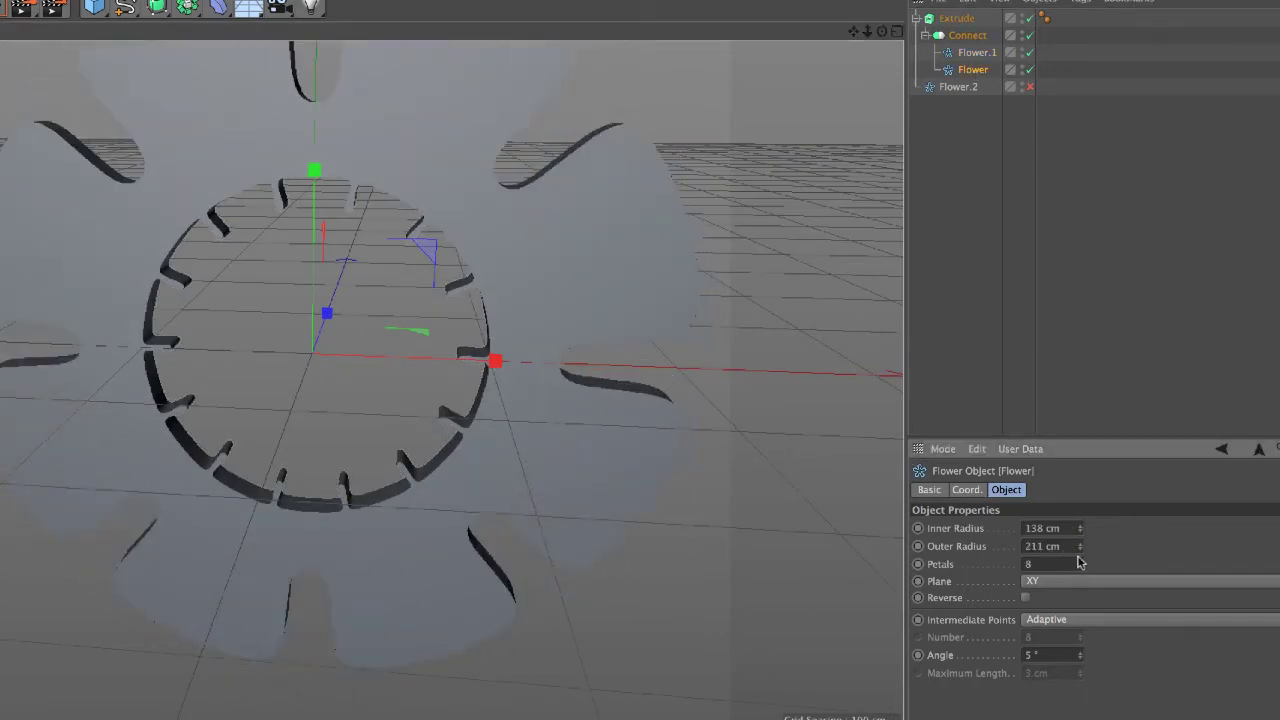
mouse_move(1083, 563)
mouse_down()
mouse_move(1080, 535)
mouse_move(1081, 571)
mouse_up()
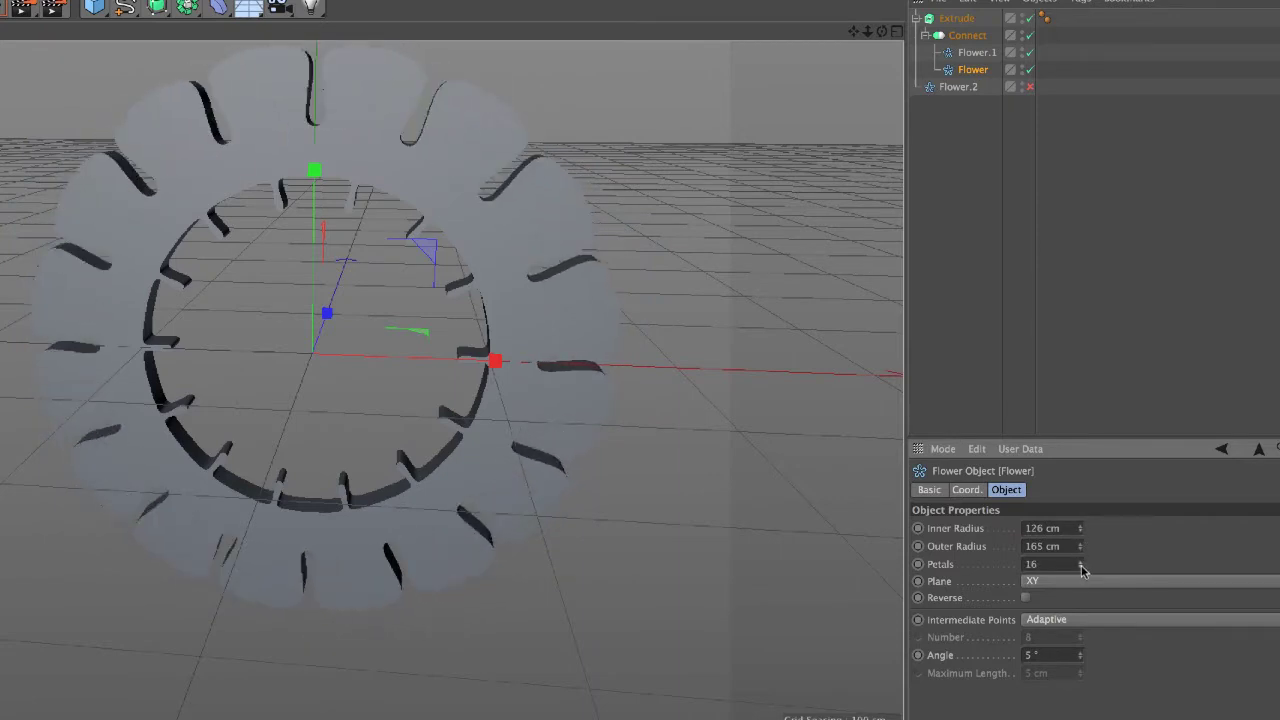
scroll(355, 392, up, 3)
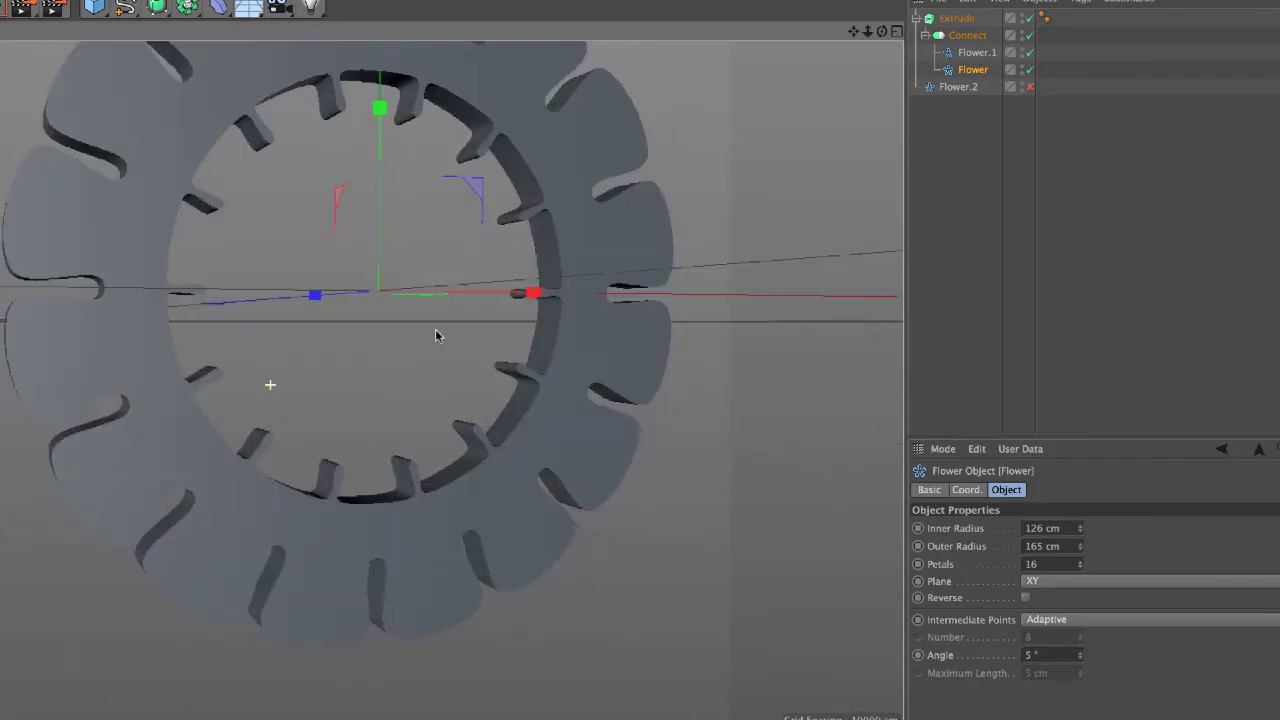
mouse_move(349, 383)
alt+mouse_down()
mouse_move(453, 260)
mouse_move(428, 337)
alt+mouse_up()
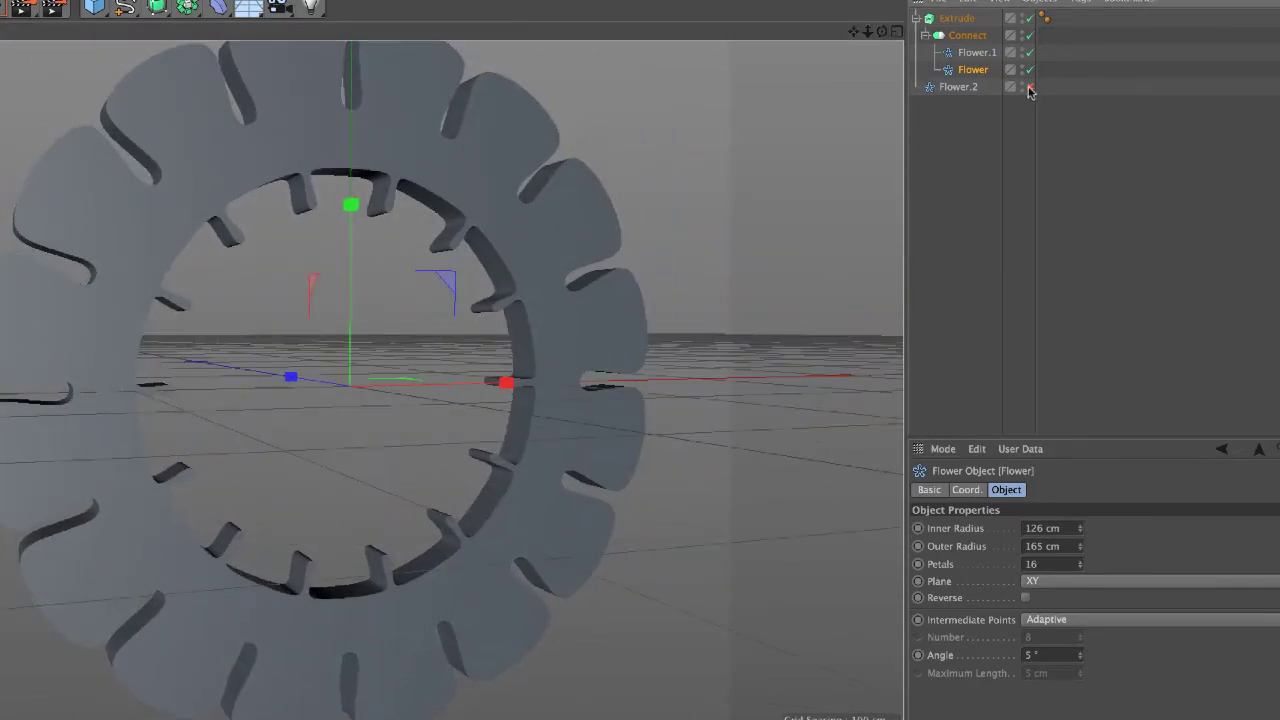
Move Flower.2 into the Connect group above Flower
click(962, 88)
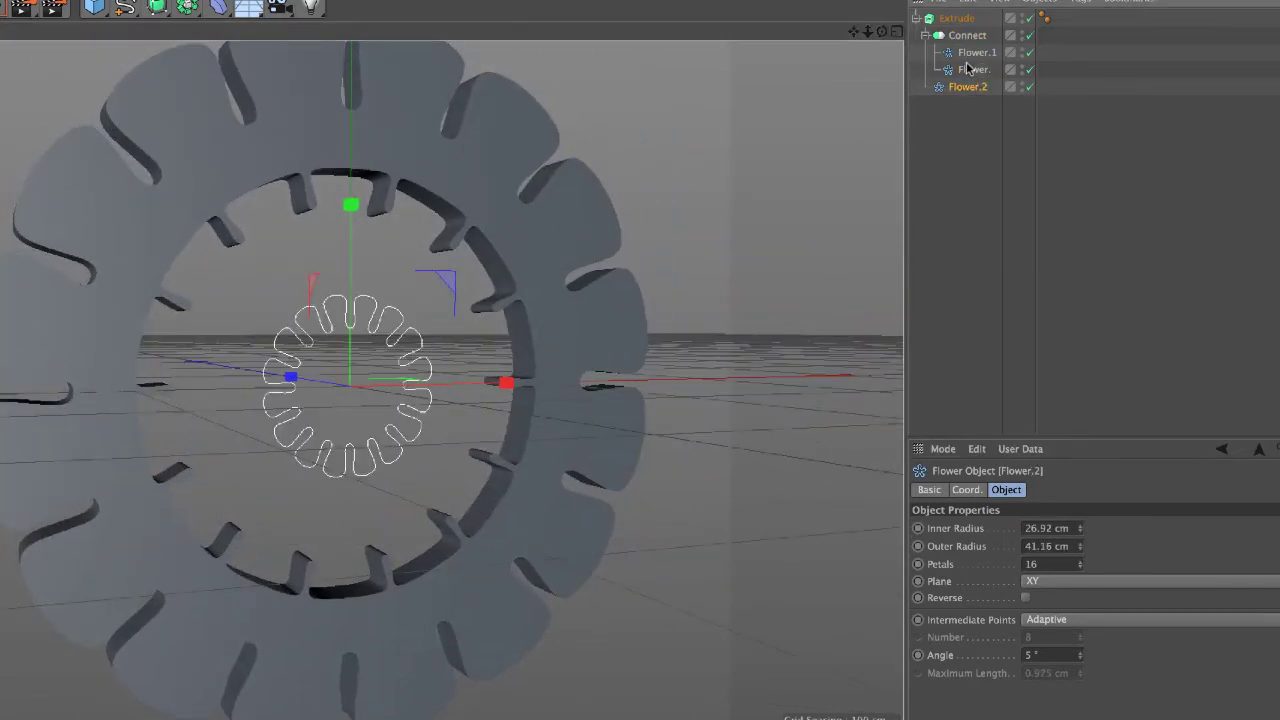
drag(962, 88, 966, 68)
scroll(298, 403, up, 3)
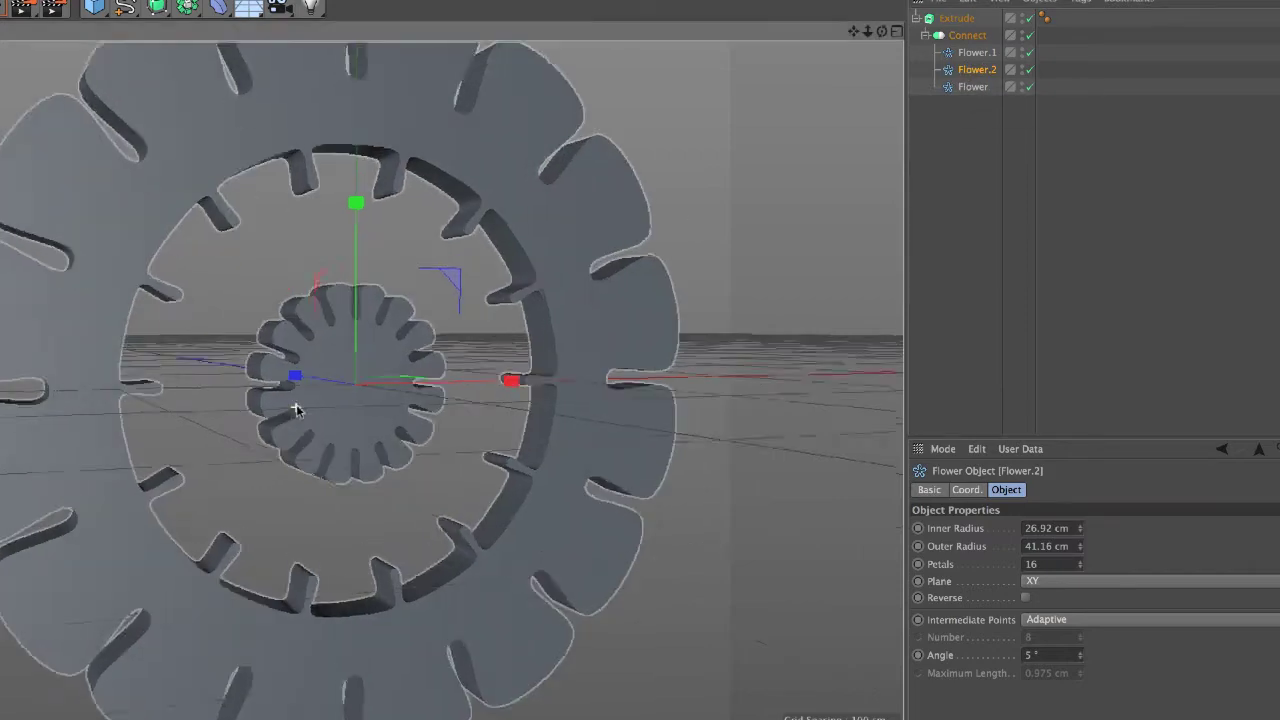
mouse_move(380, 412)
alt+mouse_down()
mouse_move(122, 450)
mouse_move(558, 450)
alt+mouse_up()
mouse_move(458, 424)
alt+mouse_down()
mouse_move(426, 437)
mouse_move(534, 380)
mouse_move(514, 414)
alt+mouse_up()
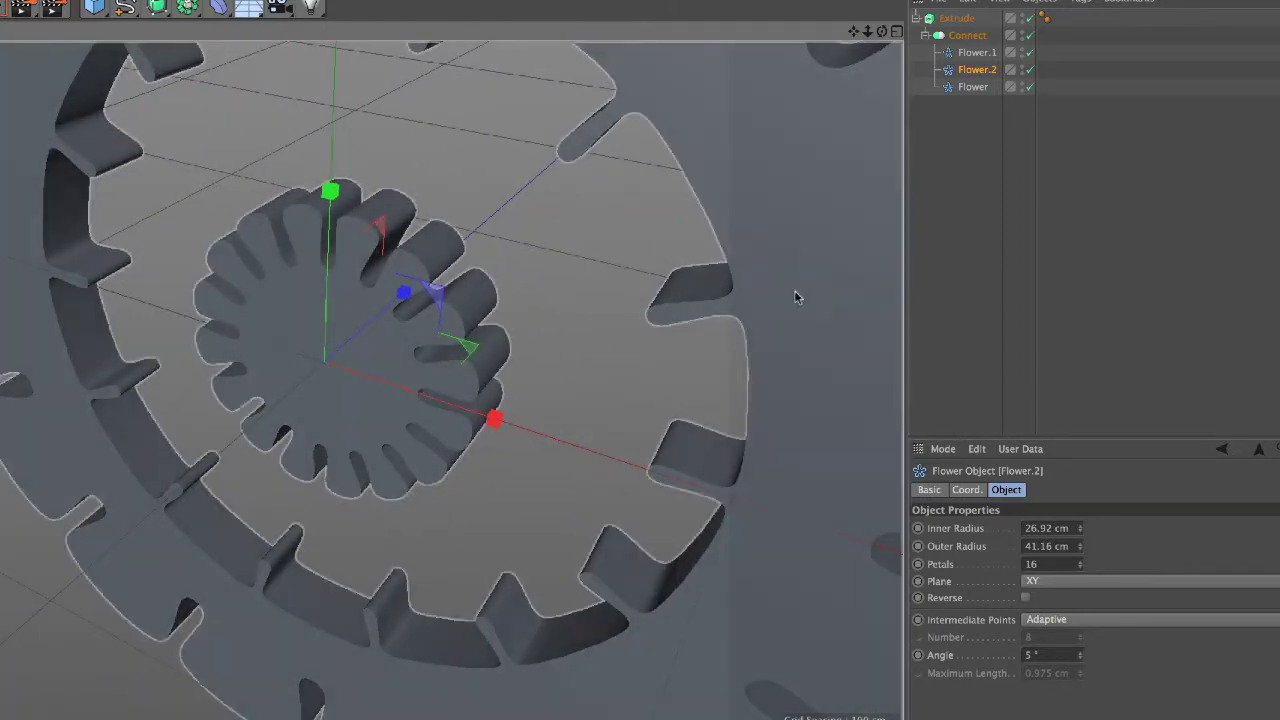
Set Flower.2 to 10 petals with 23.92 cm inner and 32.16 cm outer radius
click(1081, 534)
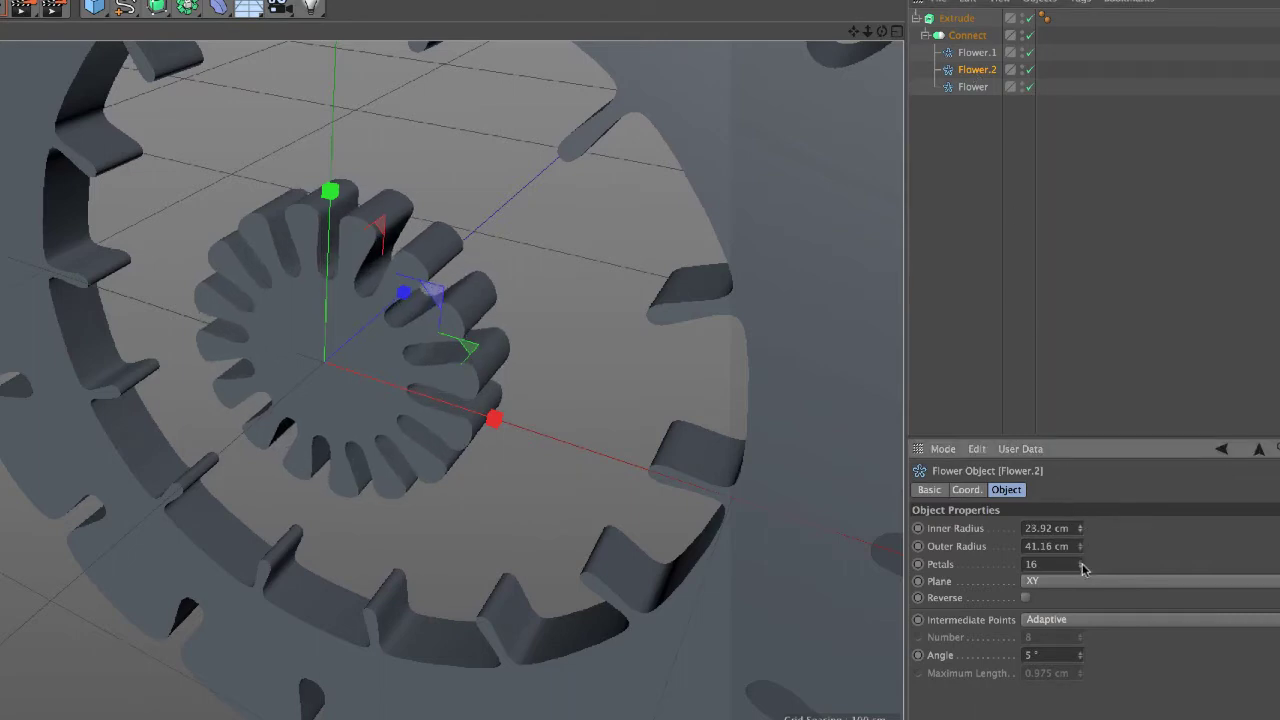
drag(1081, 569, 1084, 570)
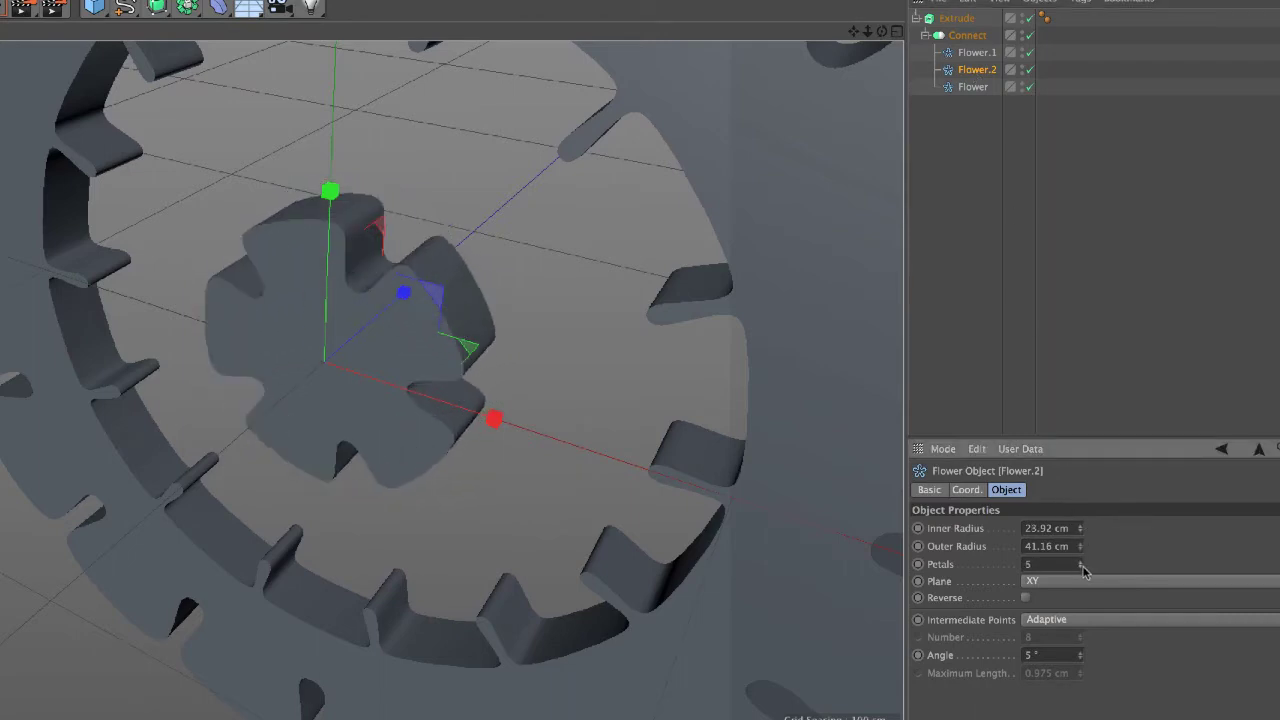
mouse_move(395, 478)
alt+mouse_down()
mouse_move(454, 410)
mouse_move(414, 423)
mouse_move(380, 457)
mouse_move(448, 410)
mouse_move(450, 440)
alt+mouse_up()
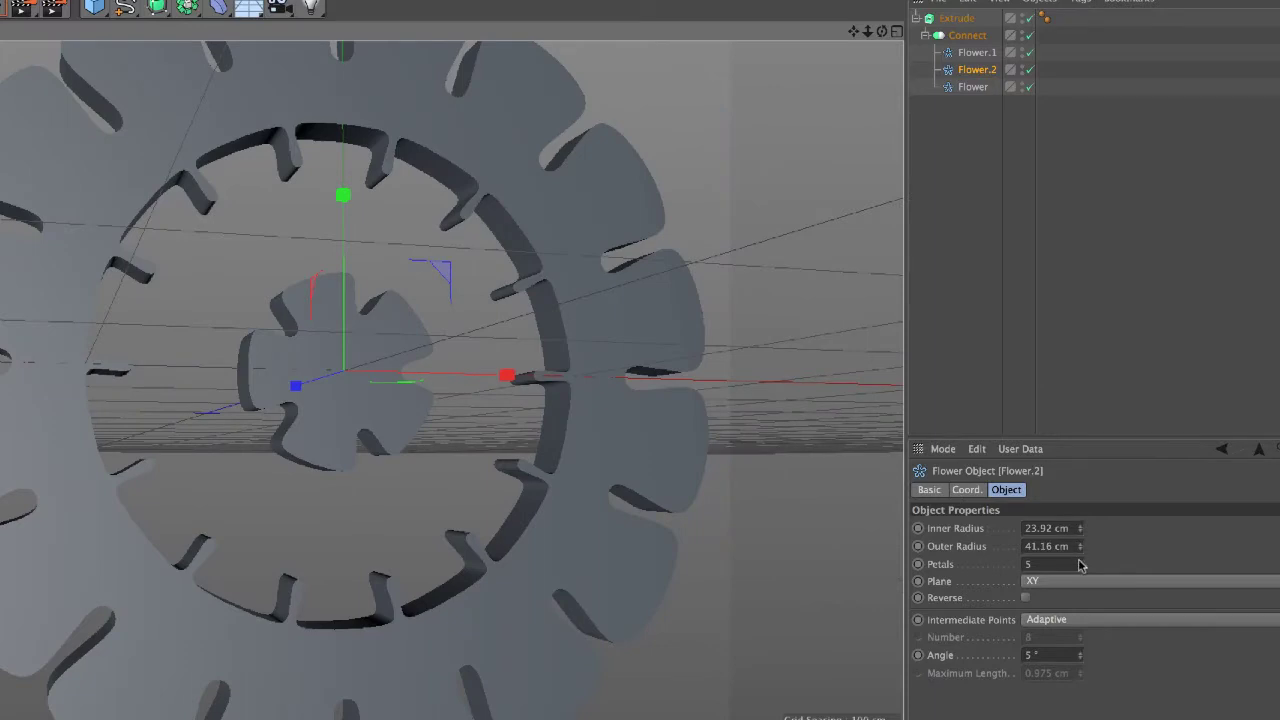
drag(1080, 566, 1082, 553)
alt+drag(591, 537, 384, 510)
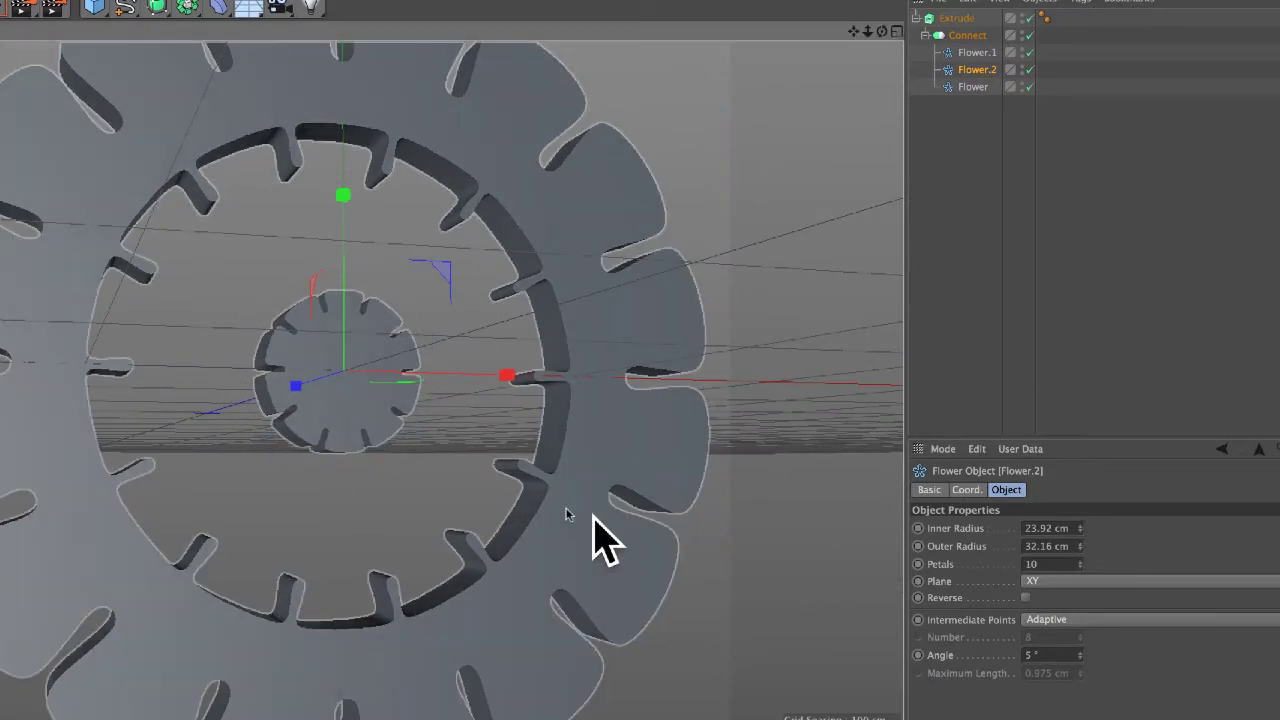
click(975, 87)
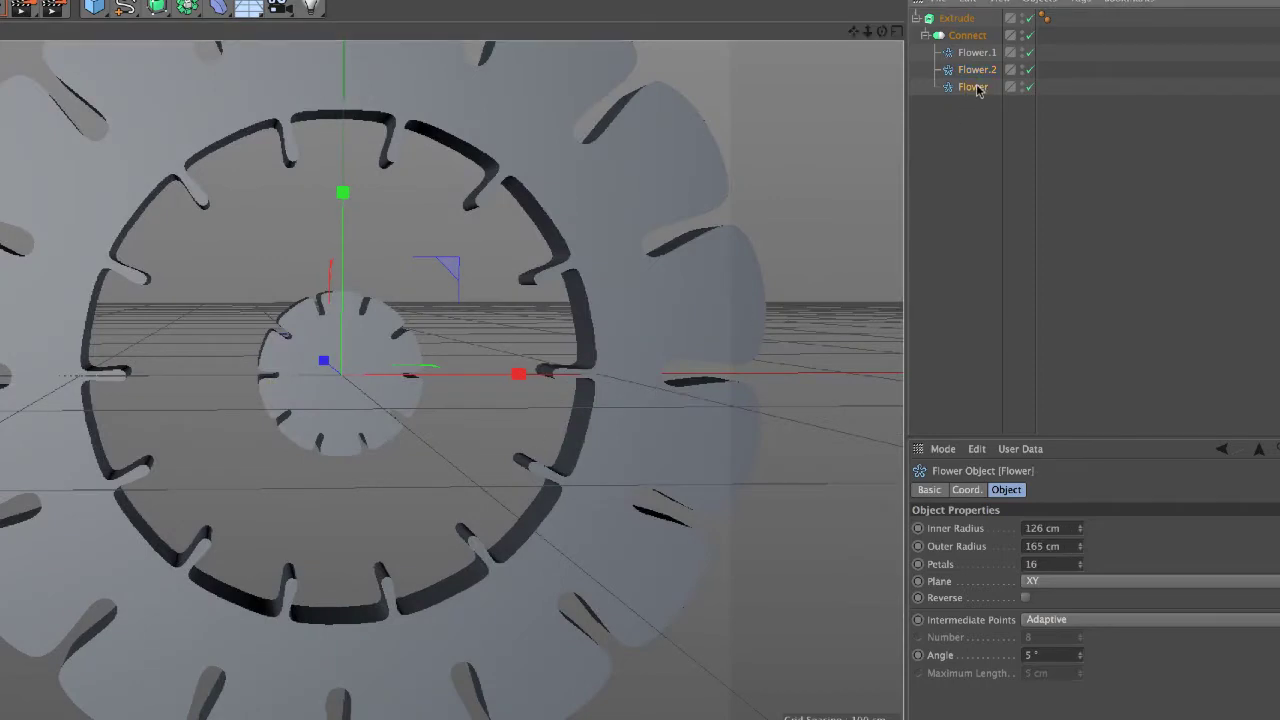
Lower Flower.1's inner radius to 56.656 cm, carving deep slots into the 14-petal ring
click(1081, 527)
click(1081, 531)
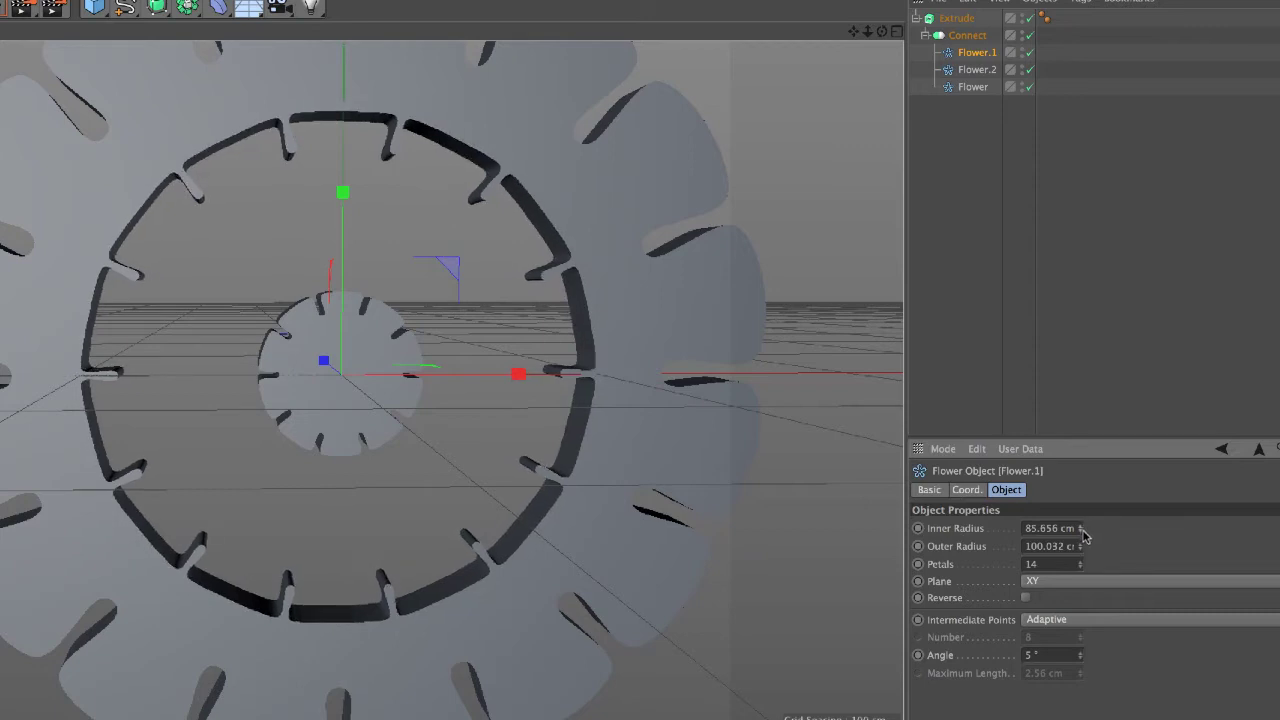
drag(1081, 531, 1084, 530)
scroll(394, 463, down, 2)
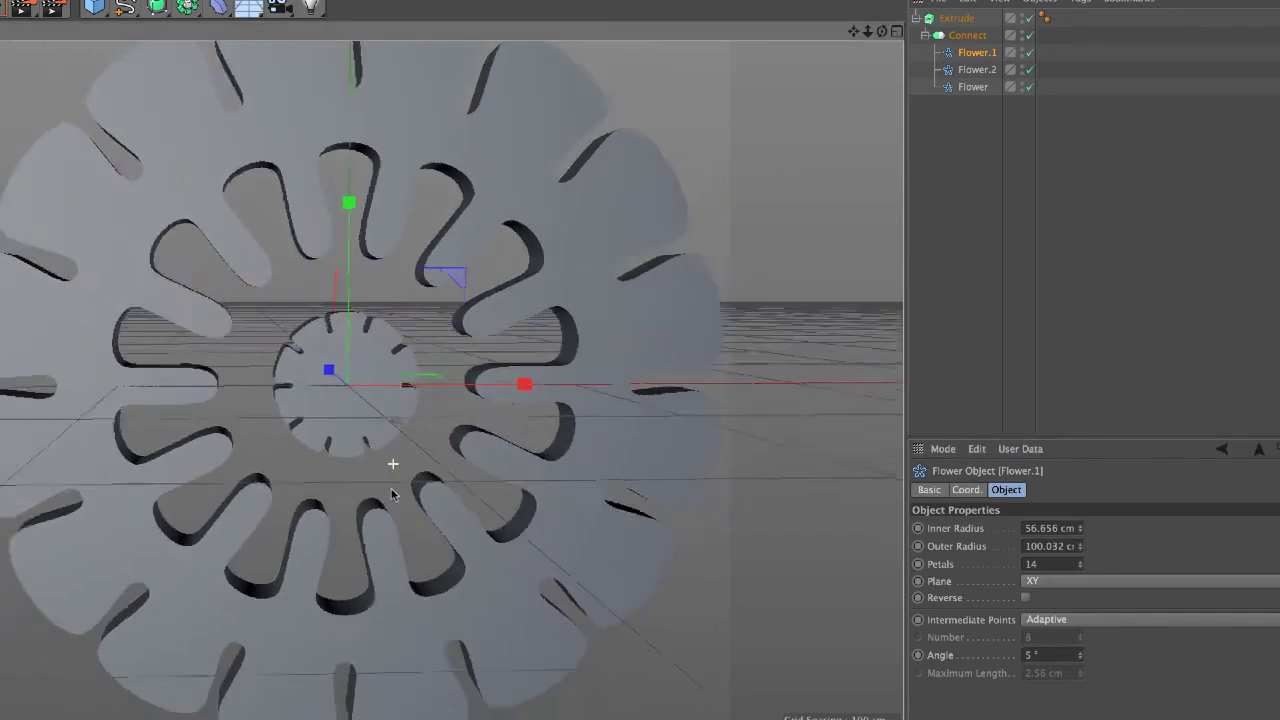
scroll(460, 460, down, 2)
mouse_move(483, 459)
alt+mouse_down()
mouse_move(523, 443)
mouse_move(452, 432)
mouse_move(455, 418)
alt+mouse_up()
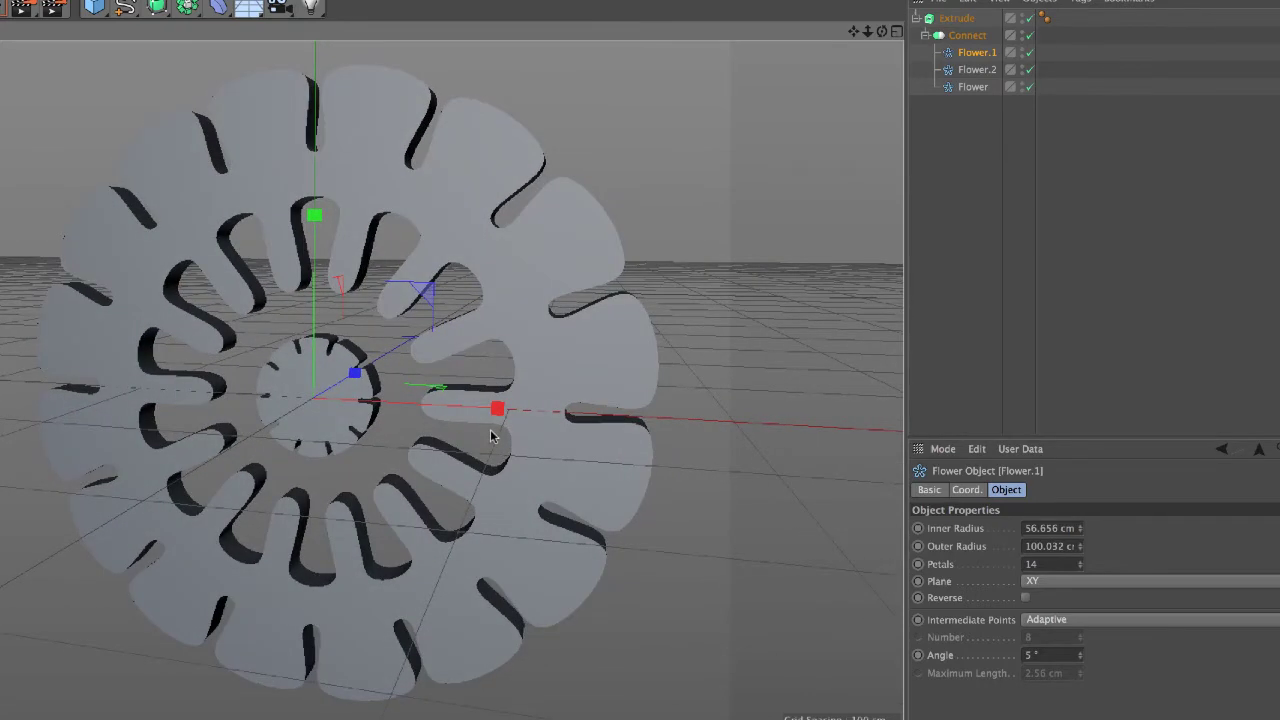
click(125, 7)
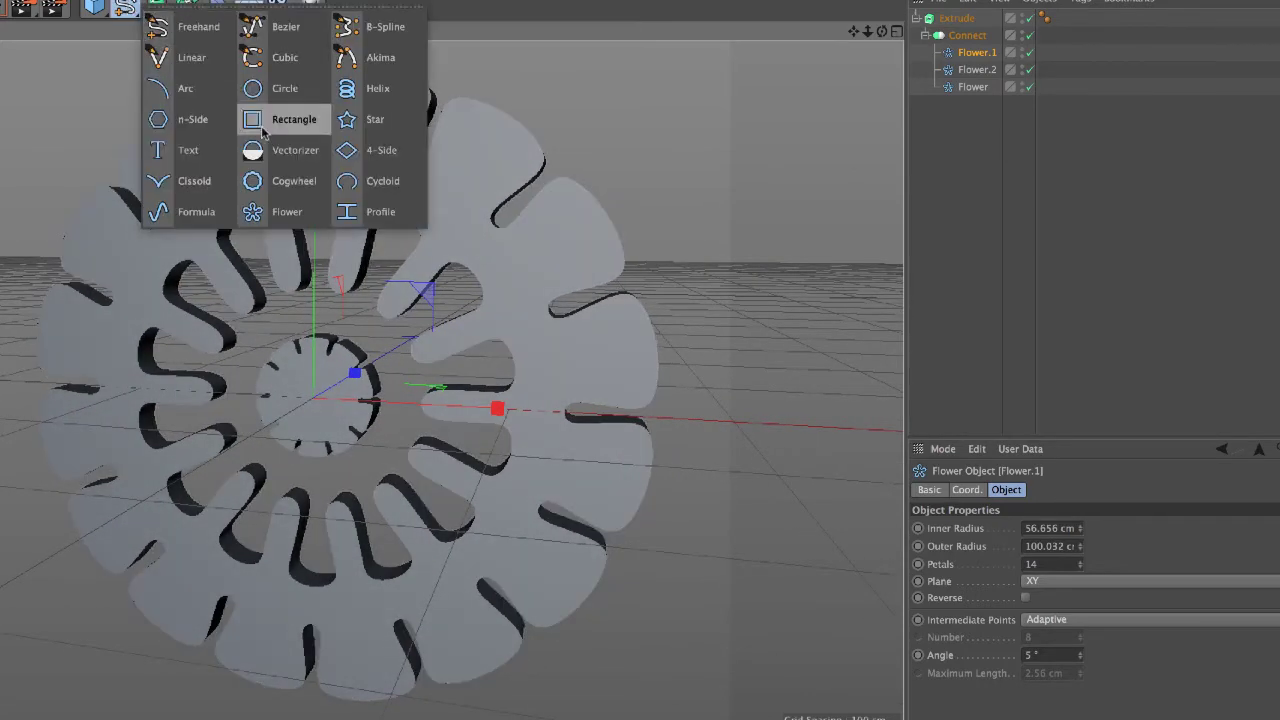
Create a 20-tooth Cogwheel spline and move it into the Connect between Flower.2 and Flower
click(301, 182)
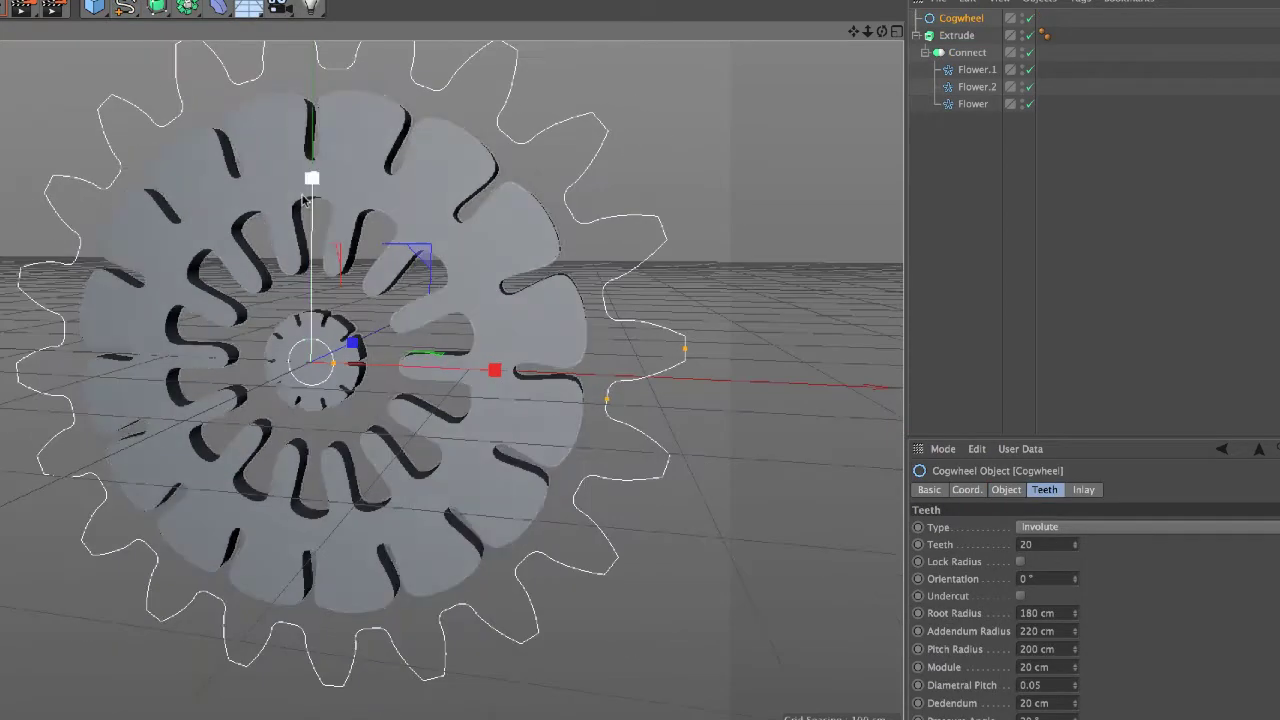
click(979, 69)
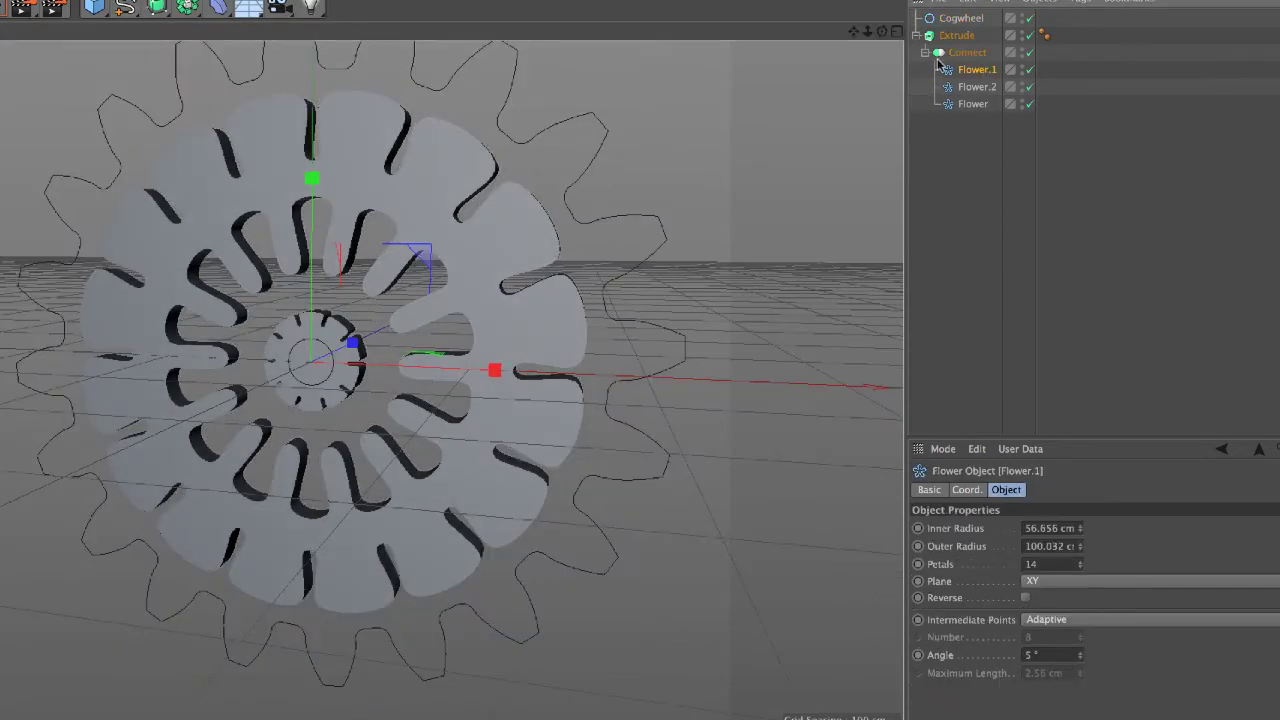
click(1031, 104)
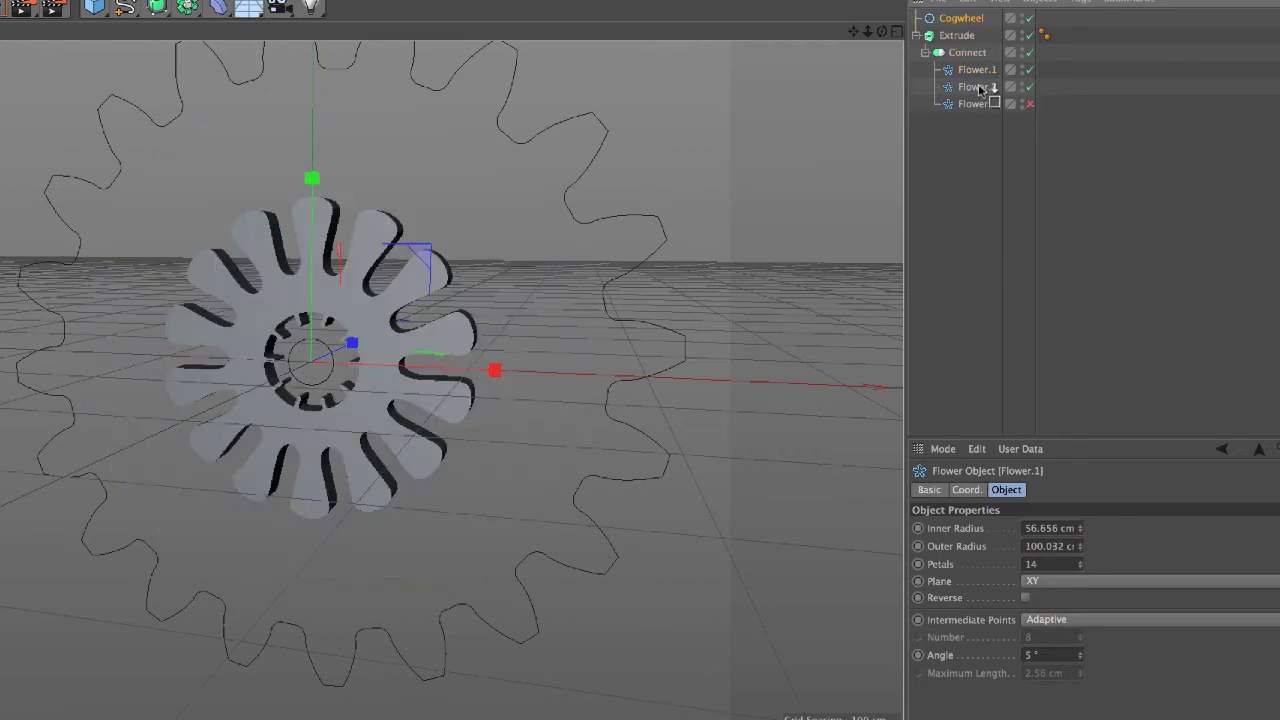
drag(980, 90, 980, 96)
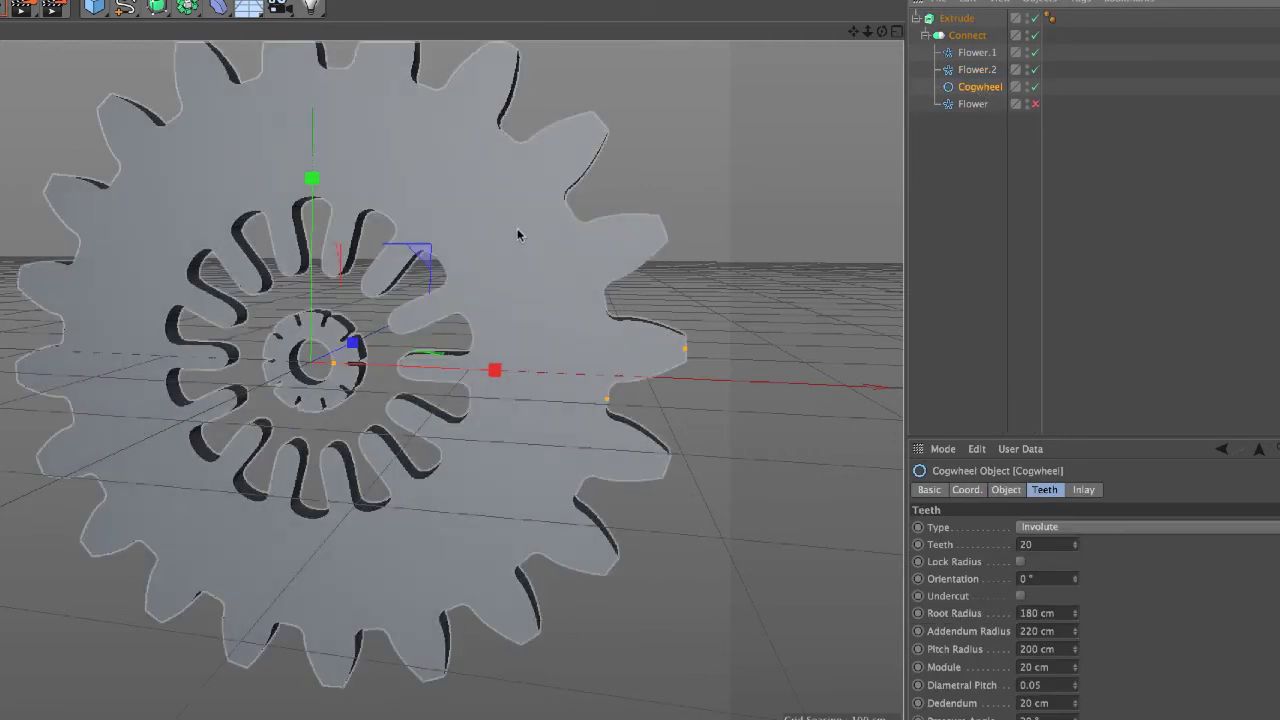
Toggle the Cogwheel off and back on to compare the gear with the flowers alone
alt+drag(410, 272, 577, 220)
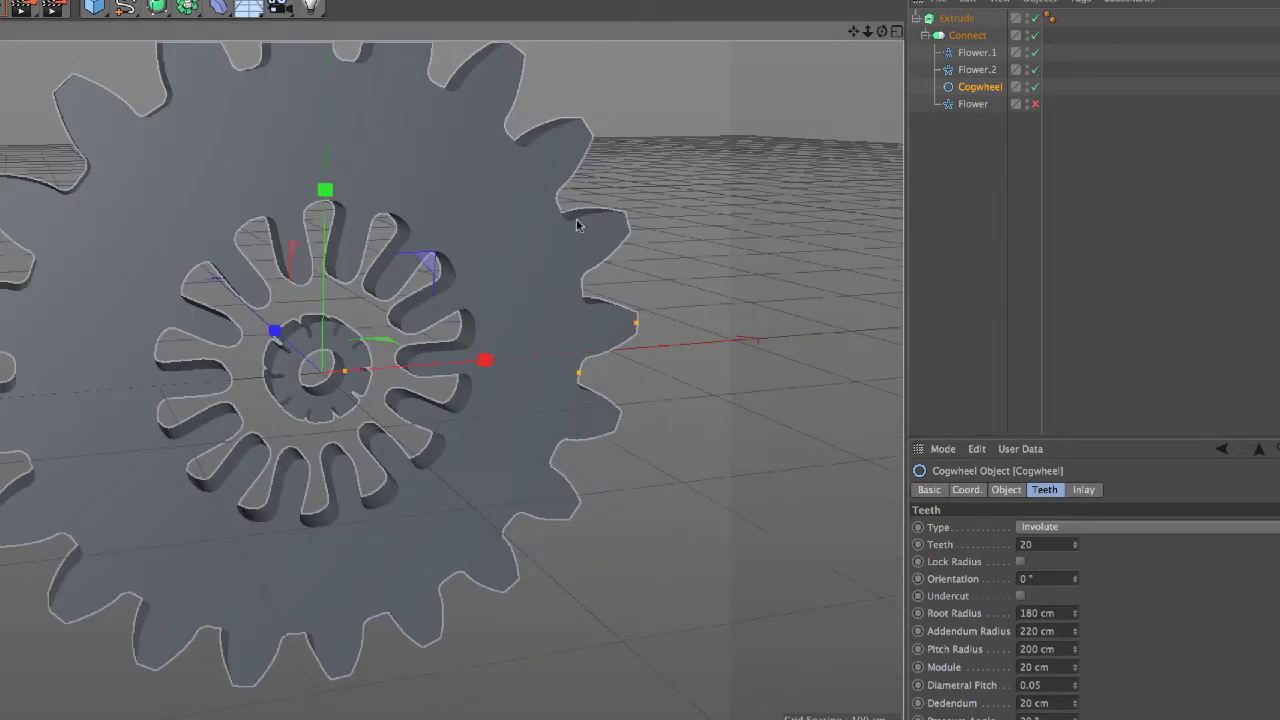
click(1035, 87)
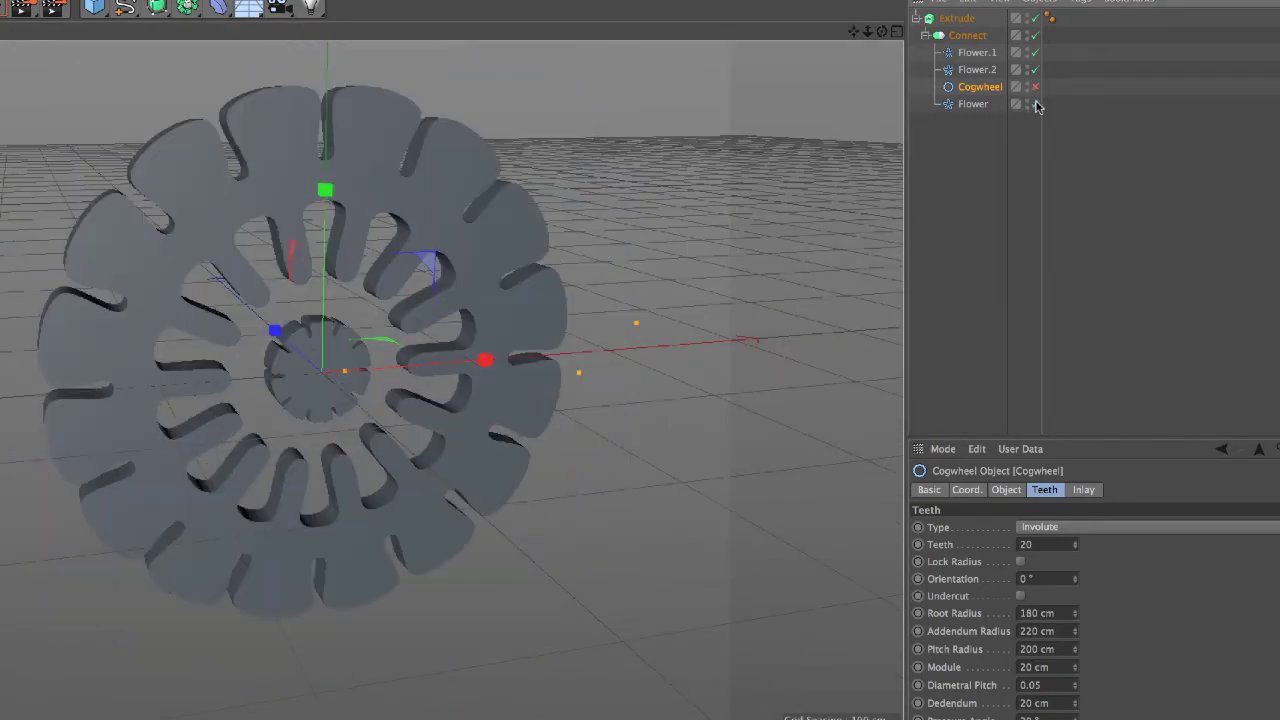
click(1035, 87)
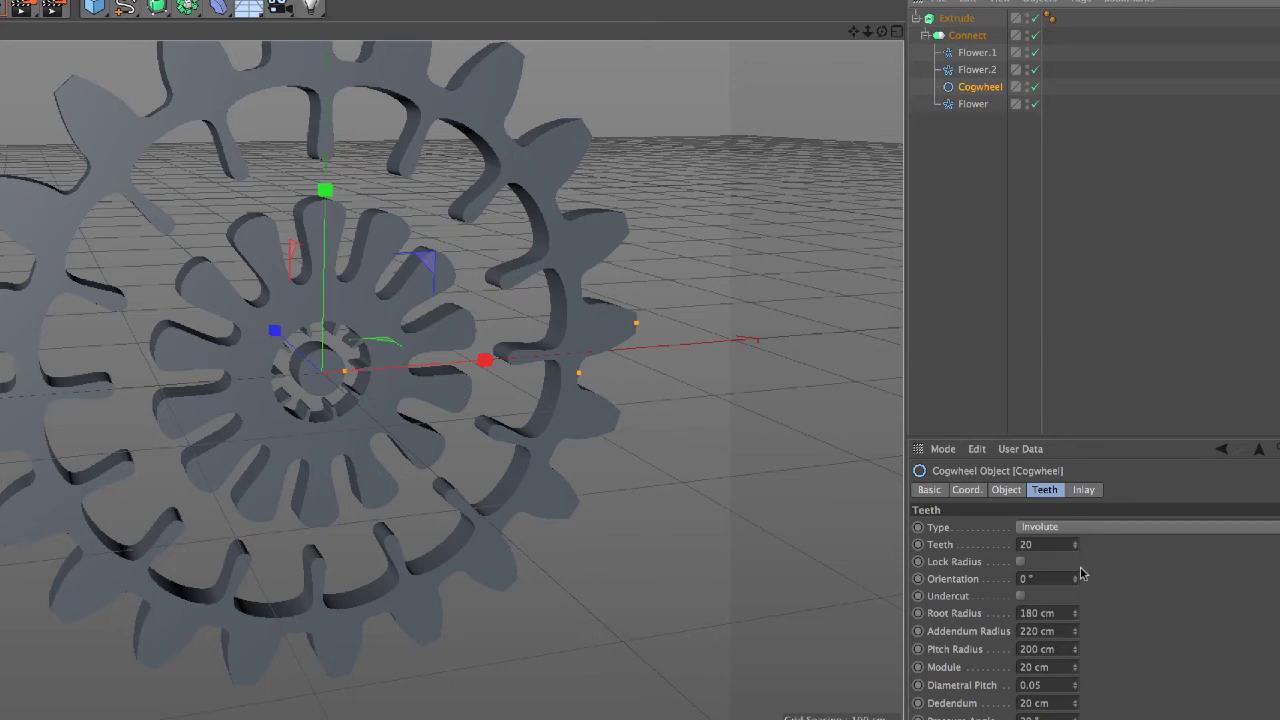
Raise the Cogwheel's Root Radius to 196 cm, cutting its dedendum to 4 cm
click(1076, 611)
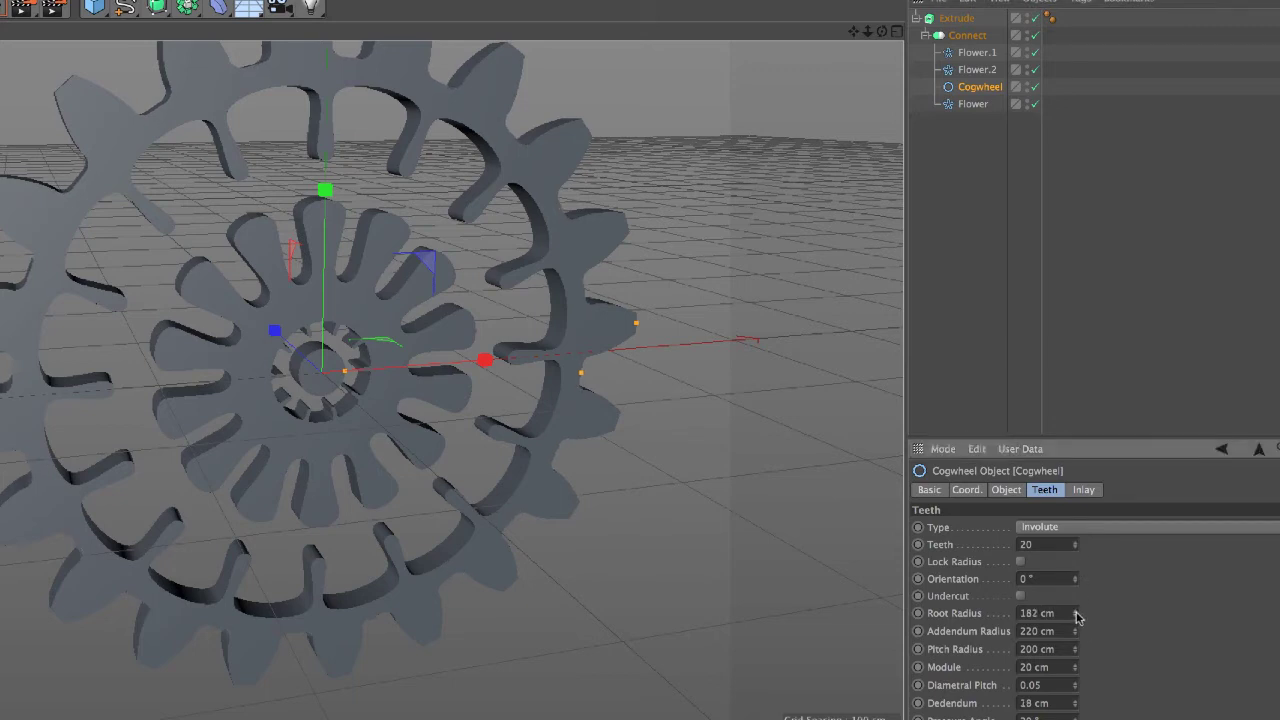
drag(1076, 615, 1076, 607)
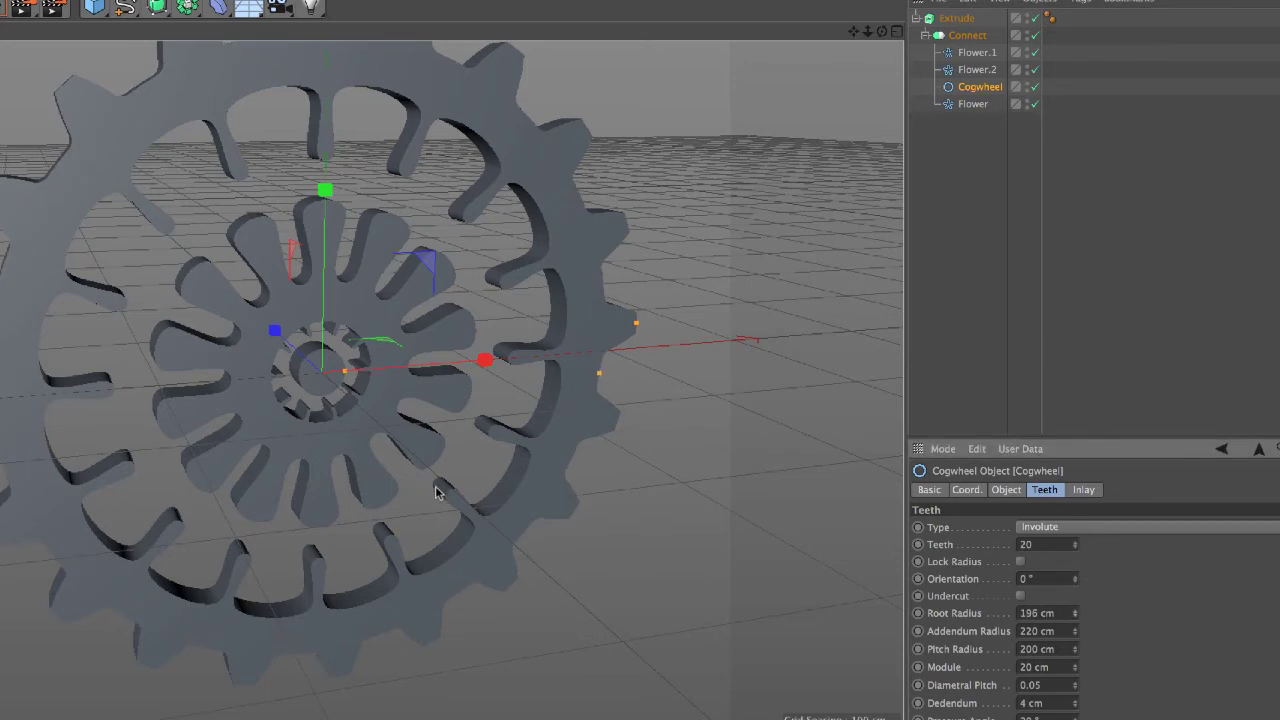
scroll(355, 415, down, 3)
scroll(355, 415, up, 3)
scroll(424, 416, up, 2)
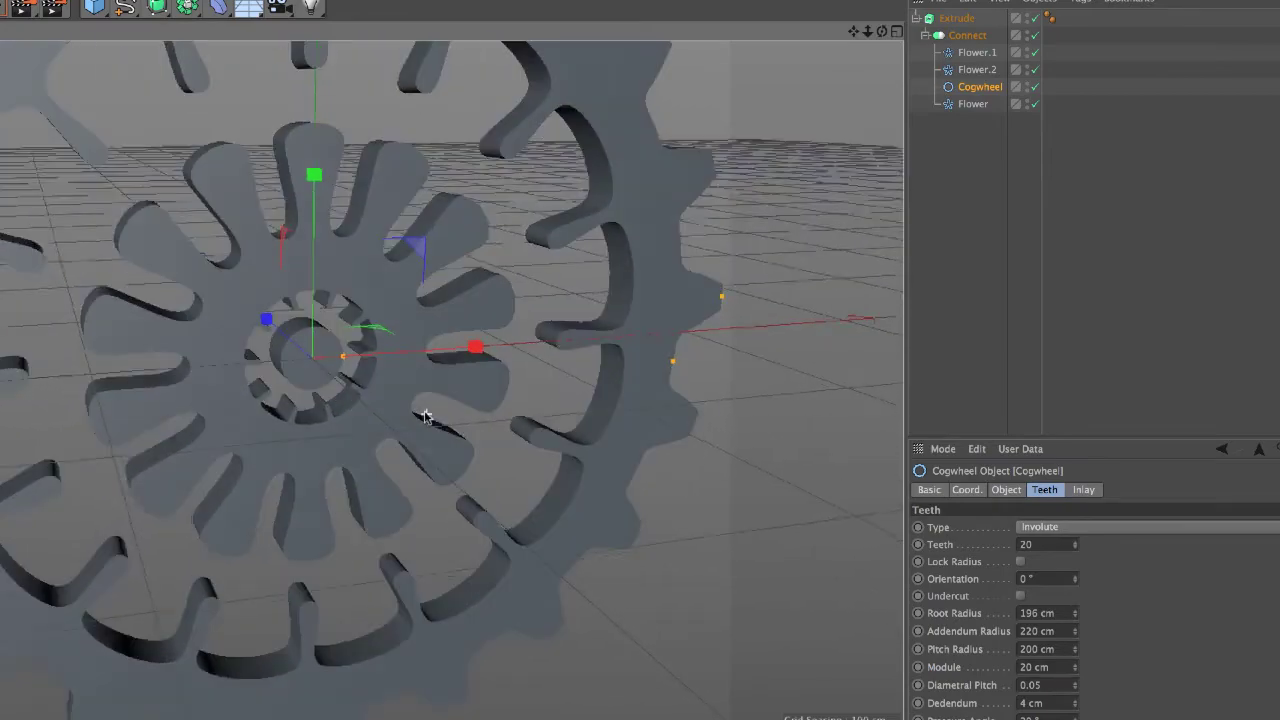
scroll(424, 416, up, 2)
scroll(365, 397, up, 2)
scroll(365, 397, up, 2)
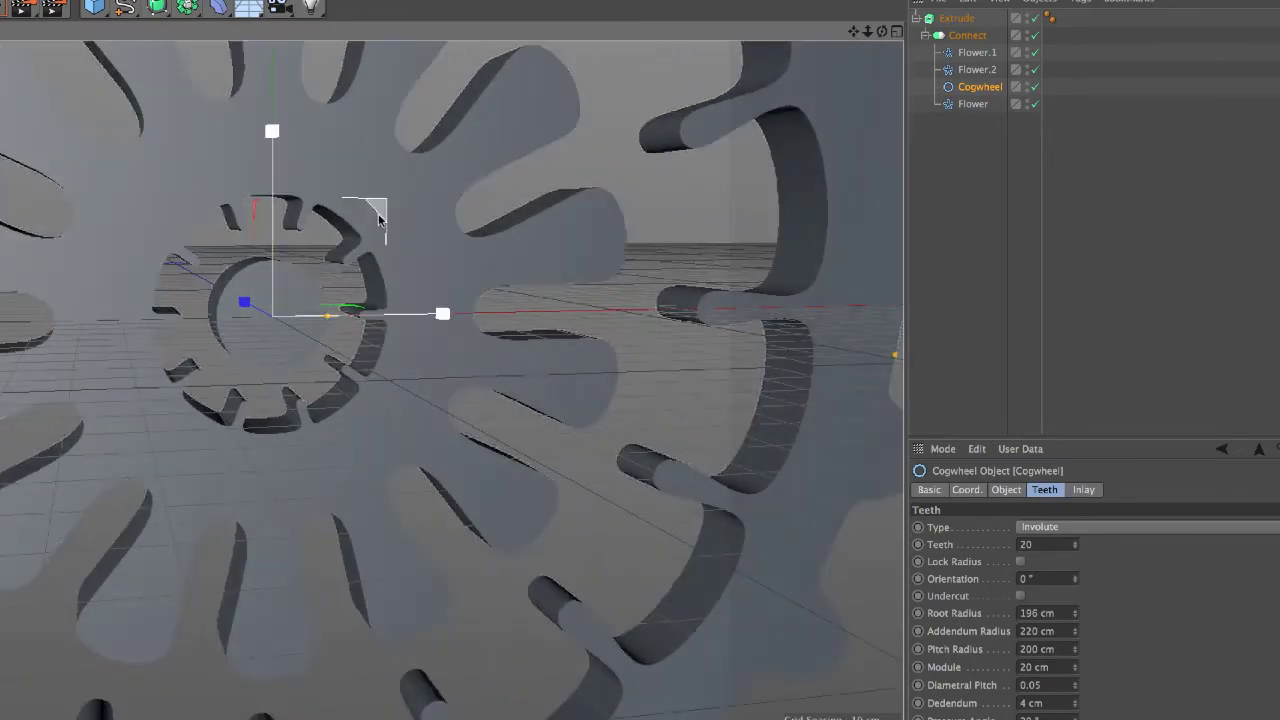
Add a Circle spline with a 45 cm radius and place it inside the Connect group
click(126, 8)
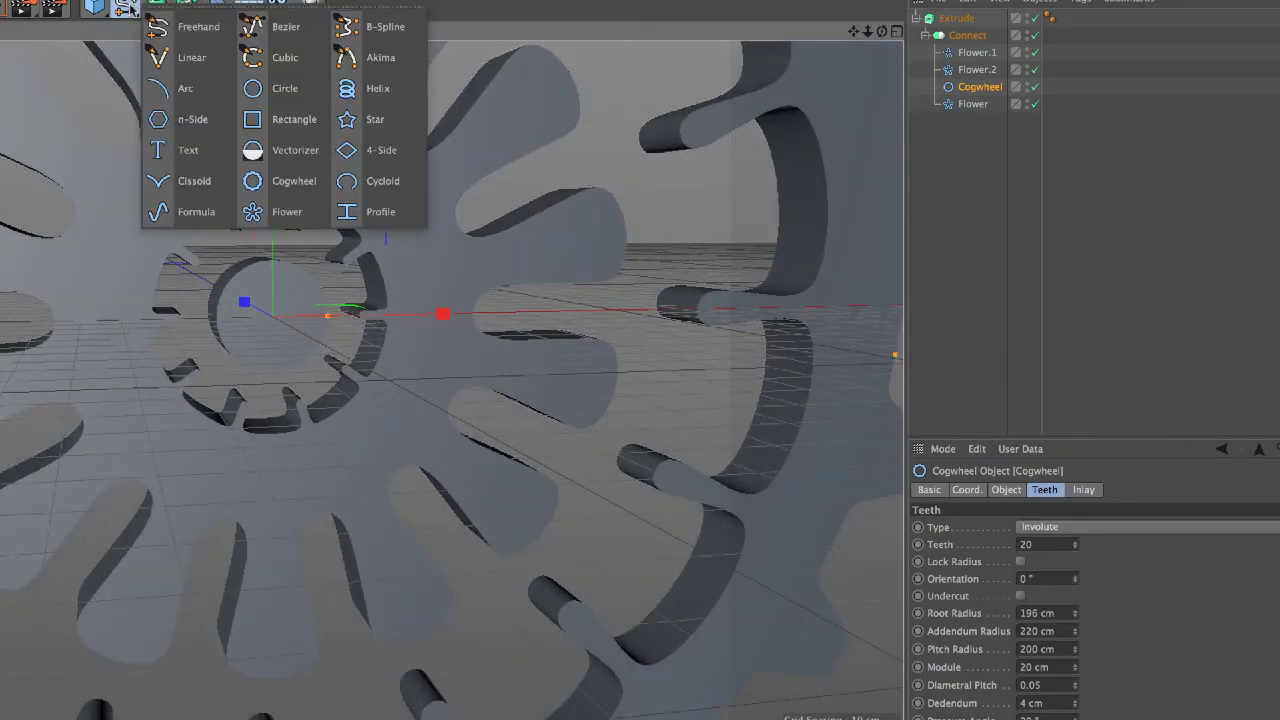
click(285, 88)
scroll(534, 374, down, 3)
scroll(534, 374, down, 1)
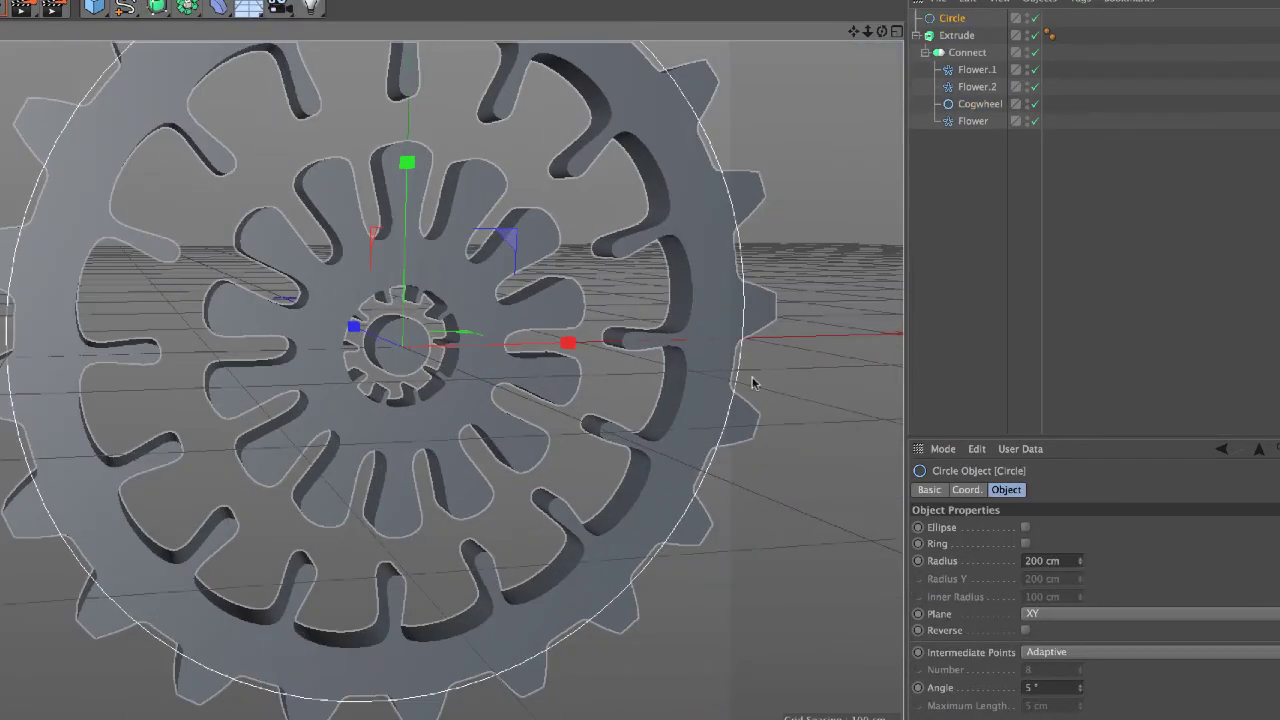
drag(1081, 561, 1040, 566)
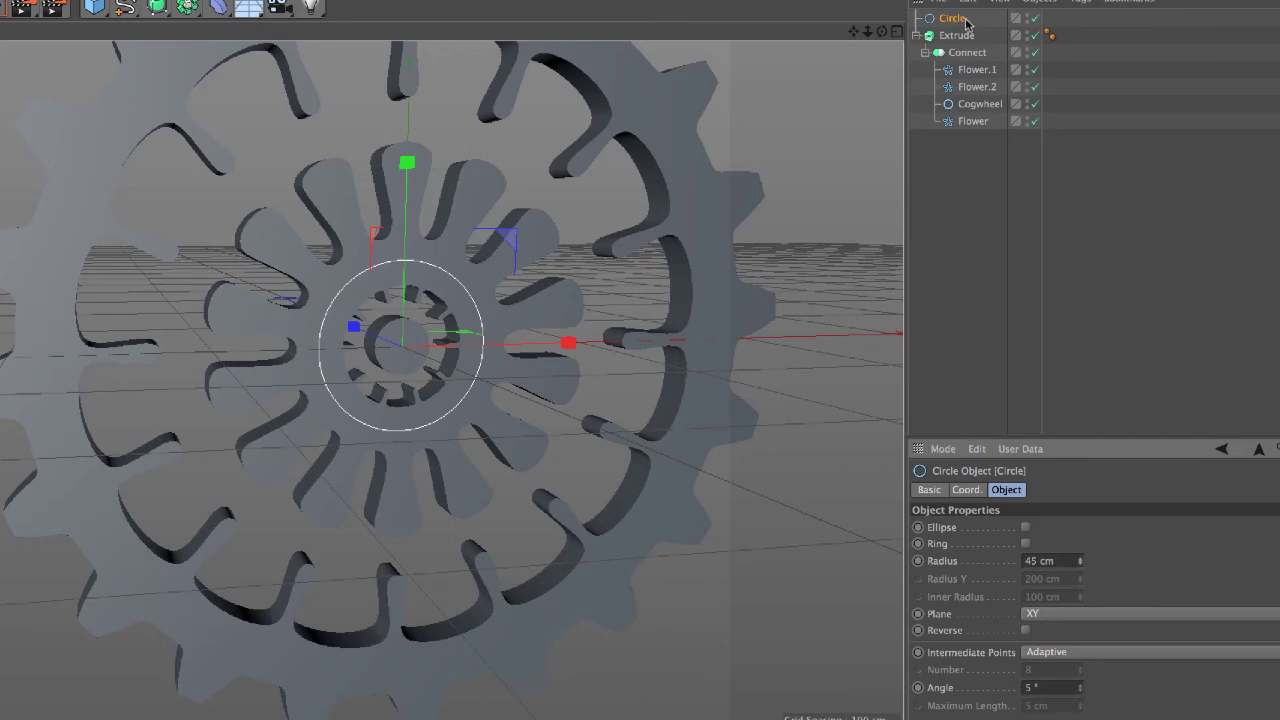
drag(966, 22, 970, 84)
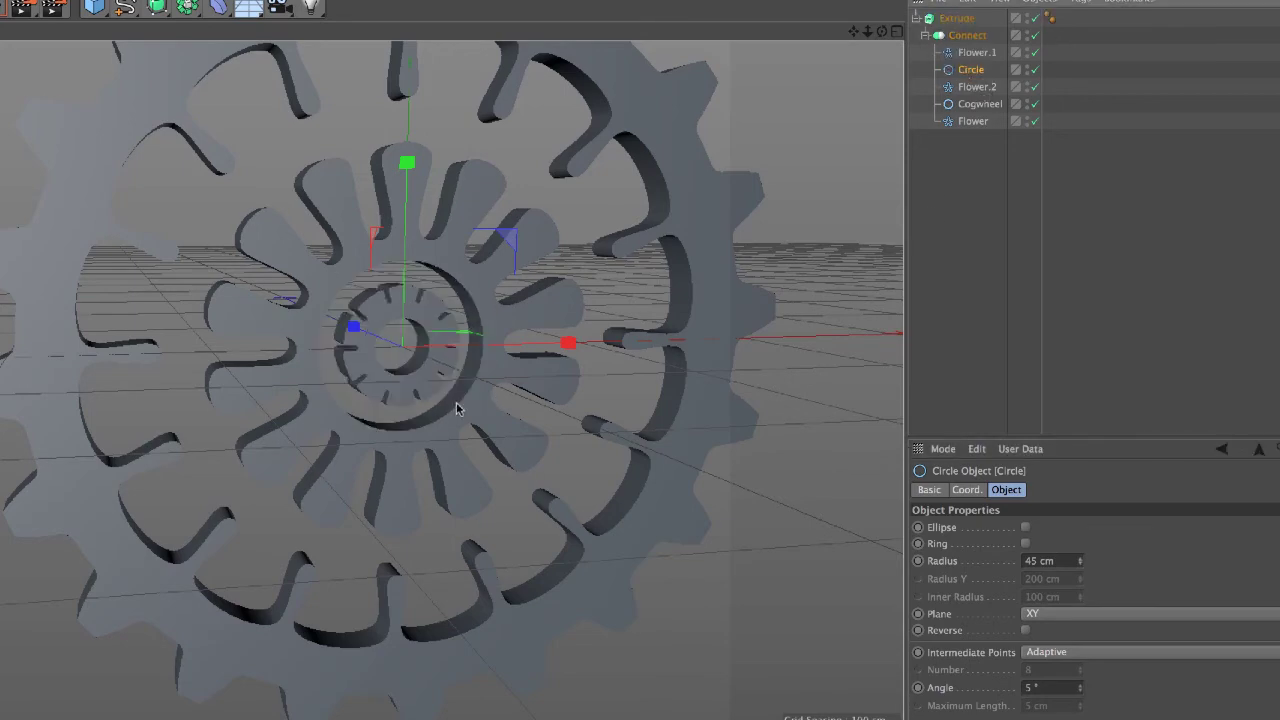
Duplicate the circle within Connect and reduce Circle.1's radius to about 35.372 cm
scroll(456, 408, up, 2)
scroll(467, 340, up, 2)
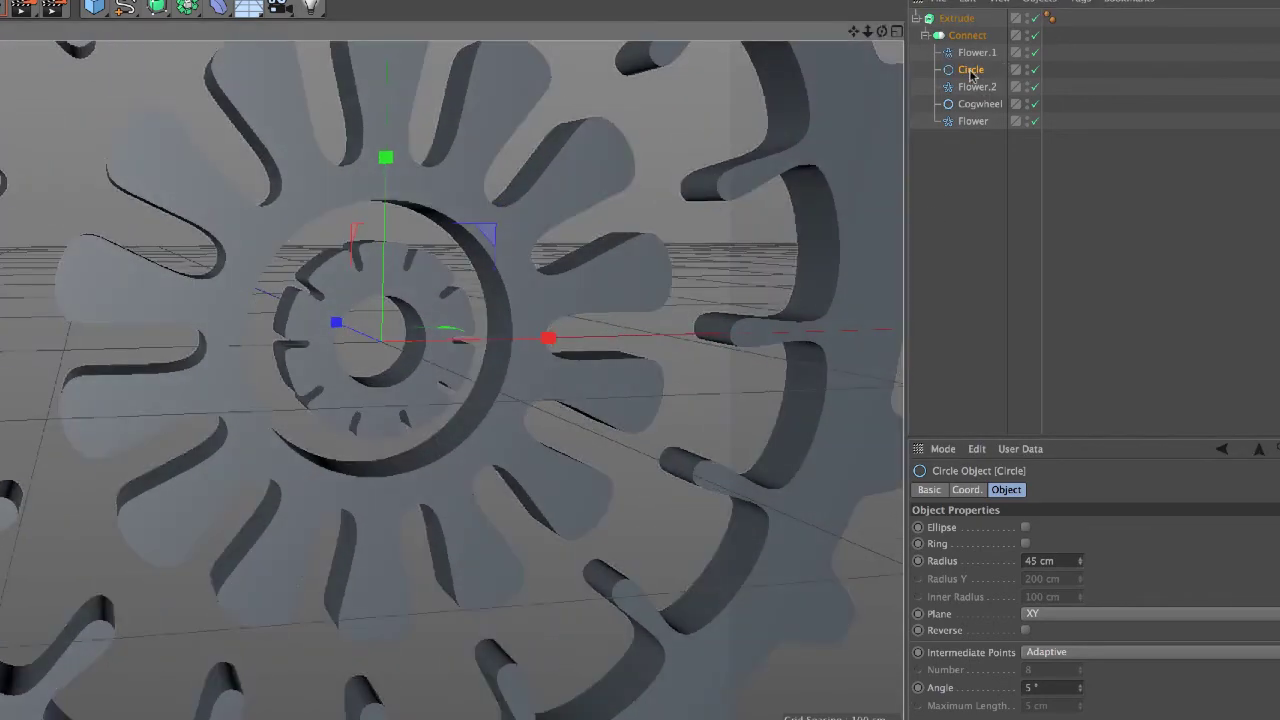
drag(970, 75, 974, 63)
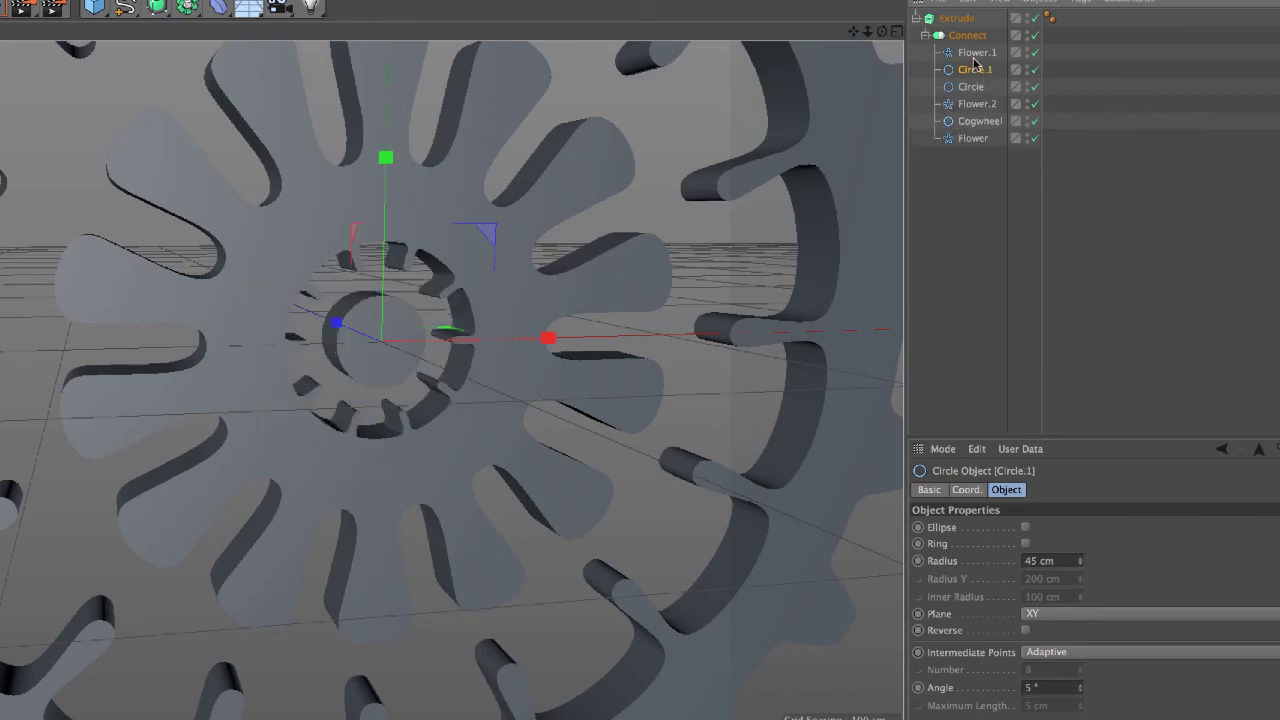
click(1079, 565)
click(1079, 565)
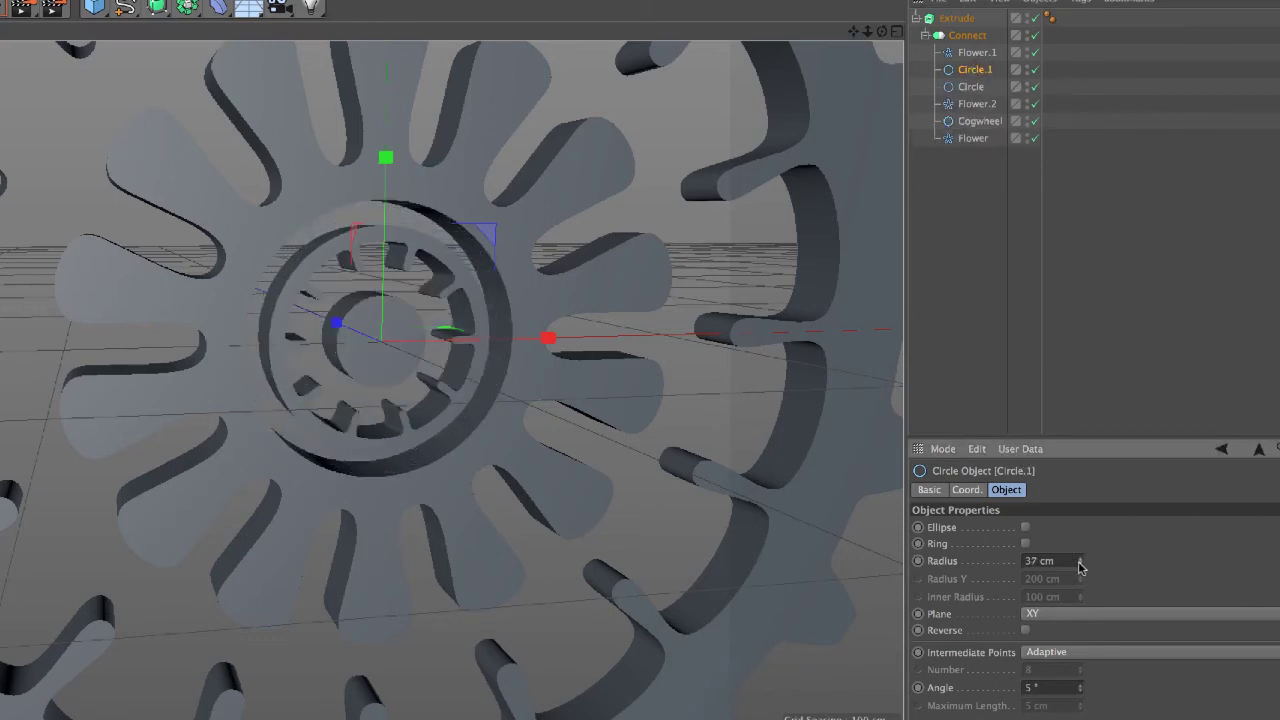
mouse_move(536, 427)
alt+mouse_down()
mouse_move(474, 414)
mouse_move(531, 423)
mouse_move(603, 400)
alt+mouse_up()
alt+drag(463, 389, 571, 379)
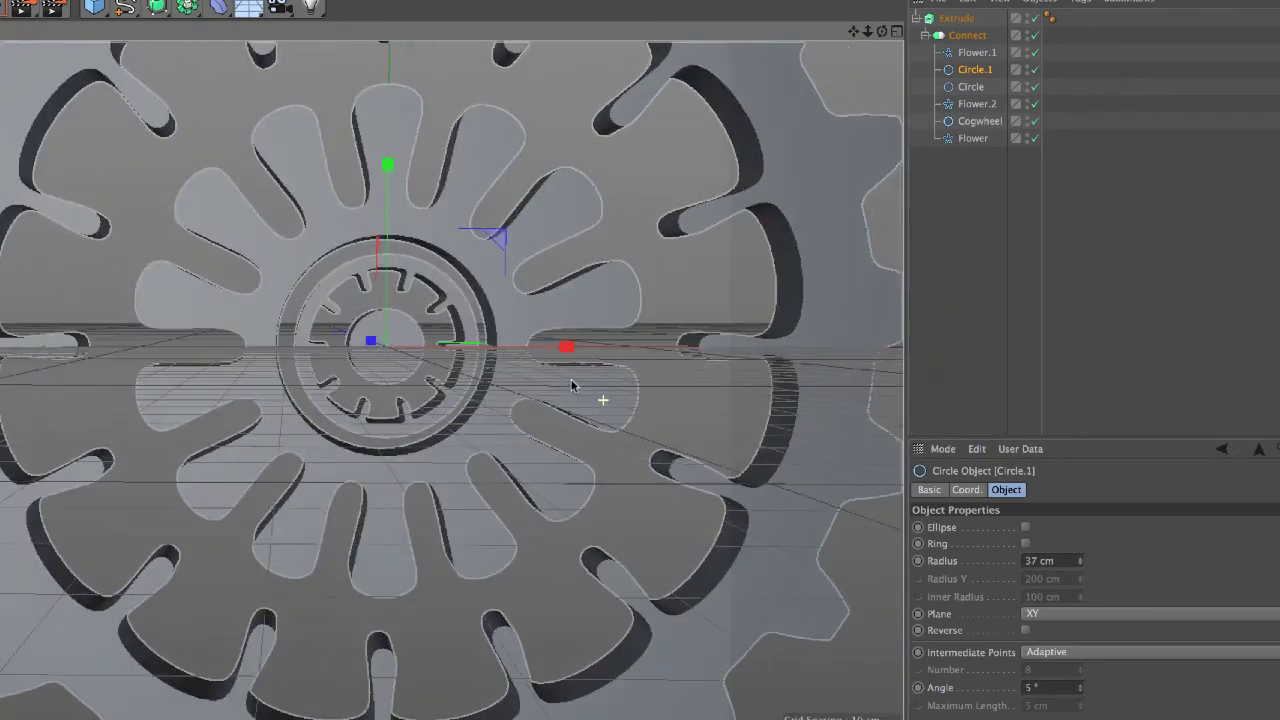
alt+right_drag(571, 379, 499, 407)
mouse_move(499, 407)
alt+mouse_down()
mouse_move(526, 410)
mouse_move(480, 355)
alt+mouse_up()
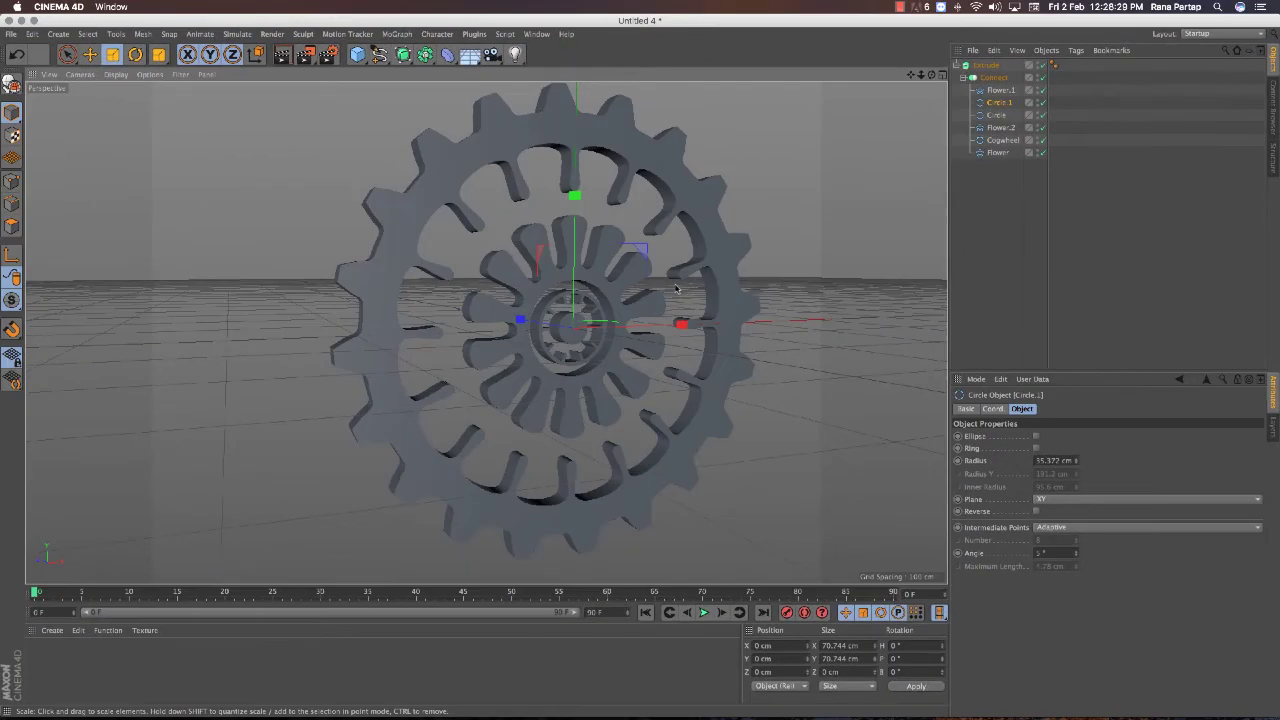
Add a Floor lowered to about -225.6 cm beneath the gear, plus a Physical Sky
alt+drag(676, 289, 644, 281)
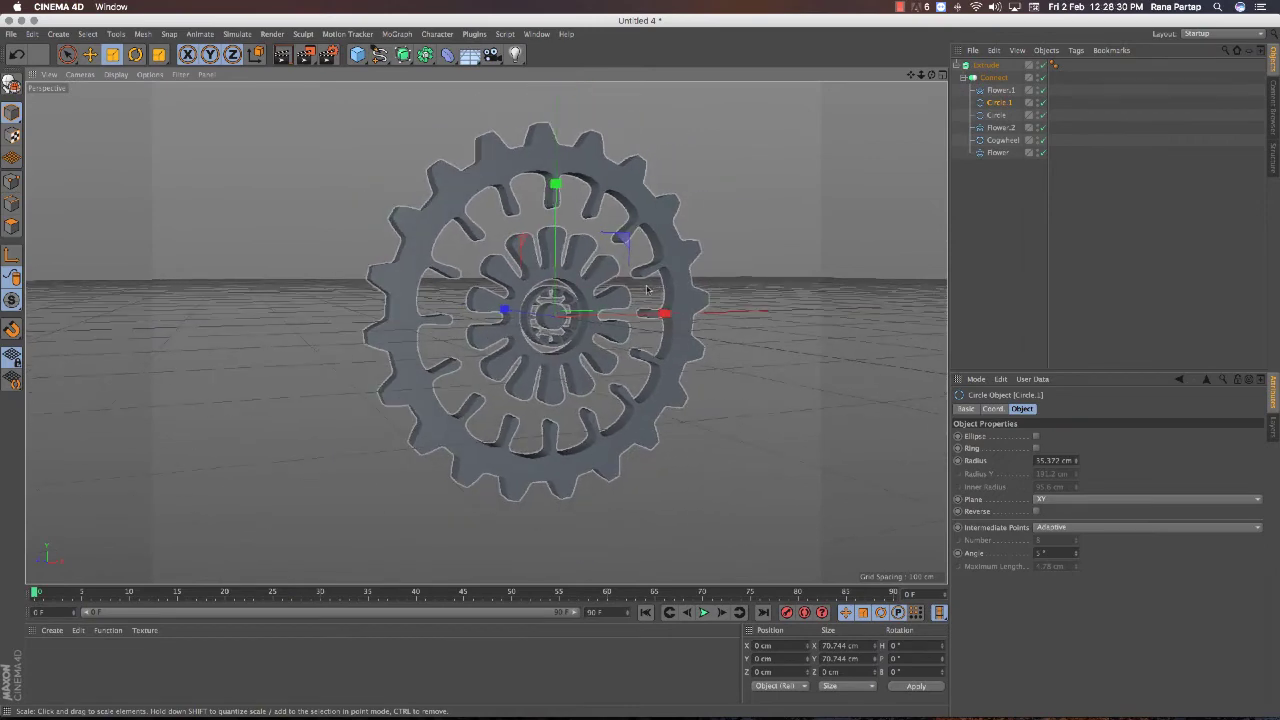
click(758, 294)
click(469, 54)
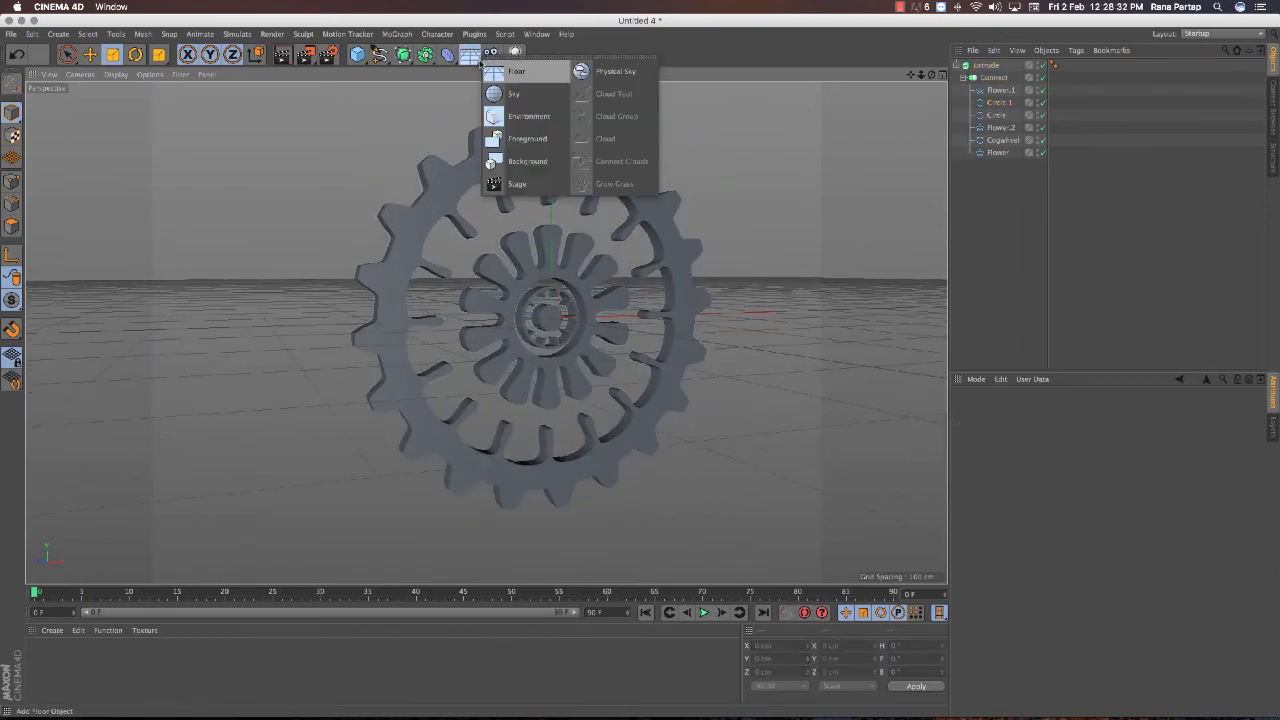
click(538, 78)
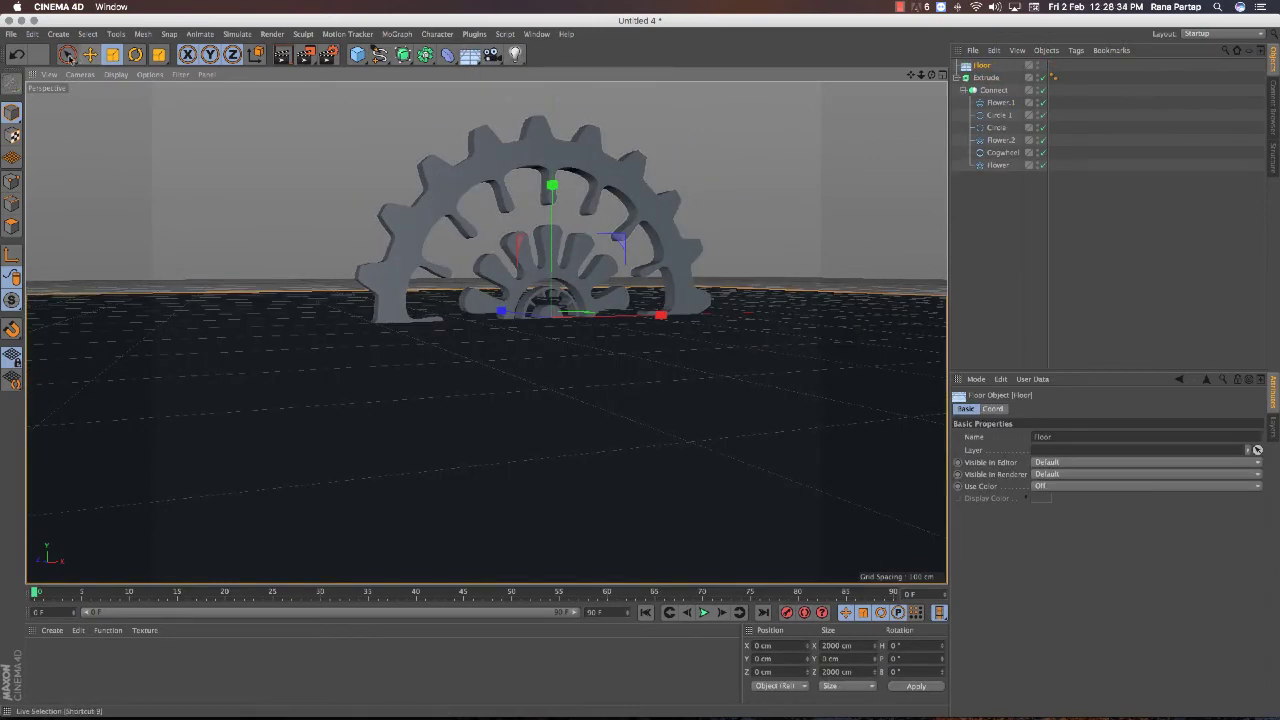
drag(552, 185, 549, 386)
drag(470, 56, 600, 68)
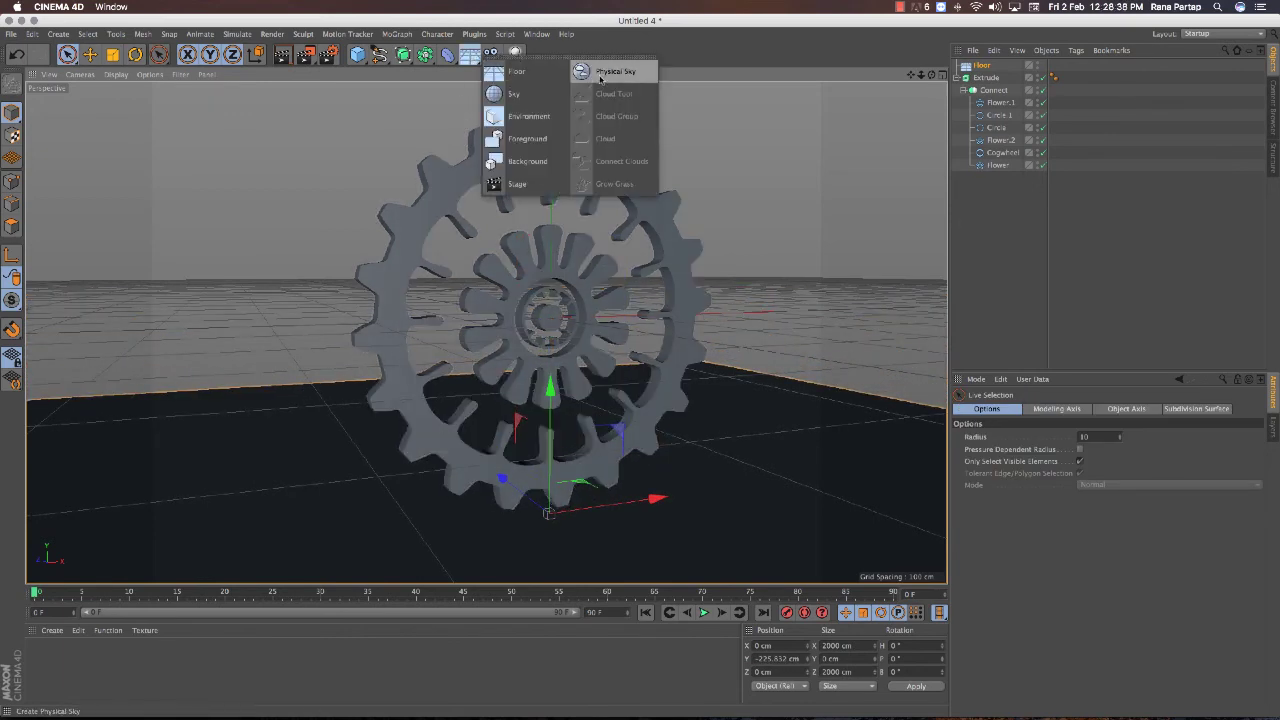